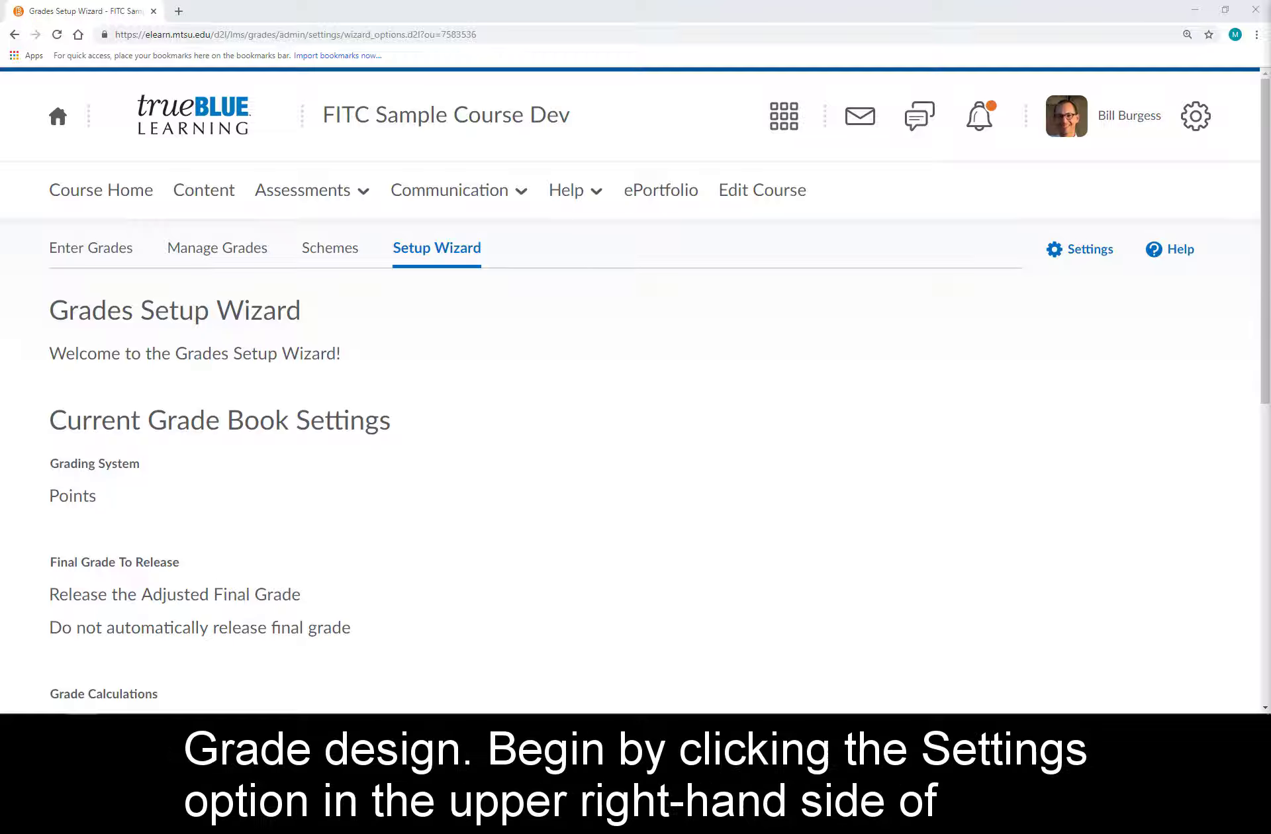
- Switch the gradebook's Calculation Options to the Weighted grading system, save, and accept both confirmations
left_click(1107, 265)
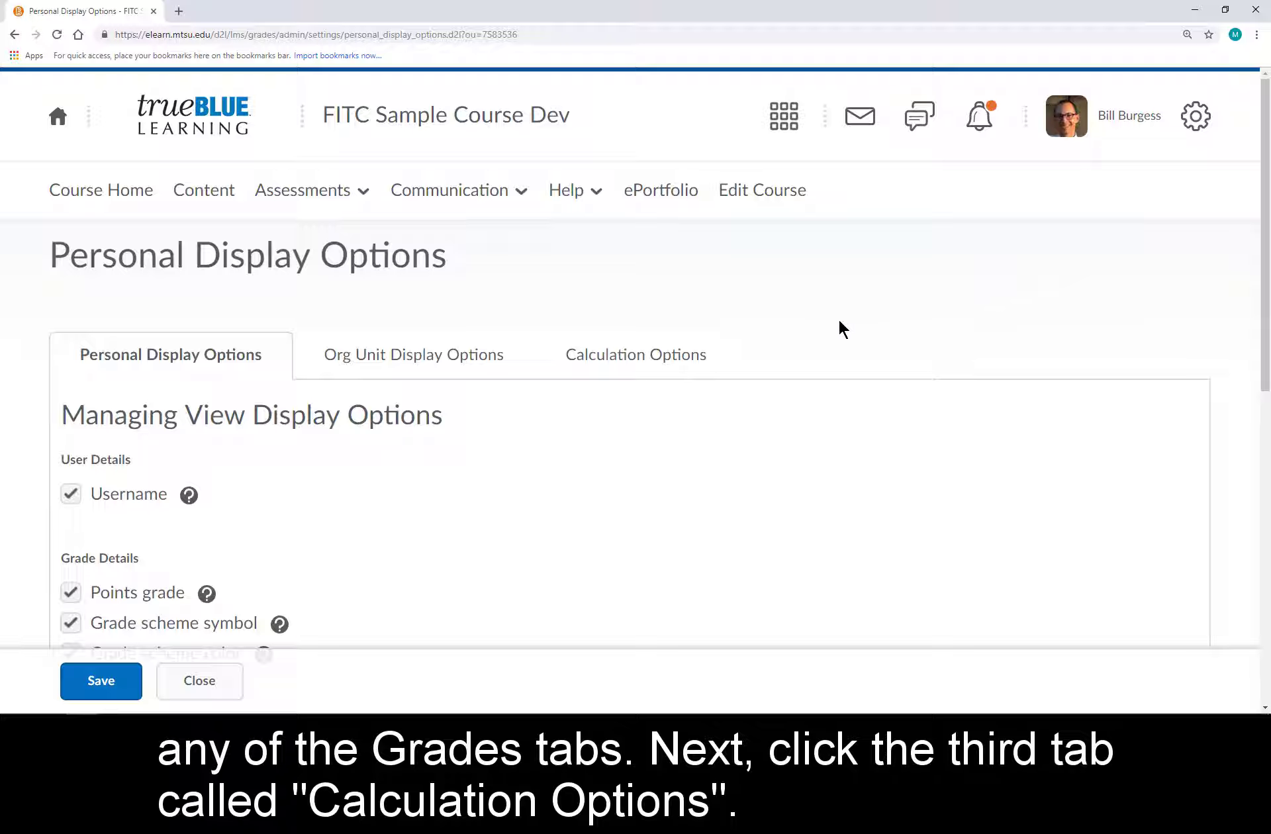
left_click(684, 361)
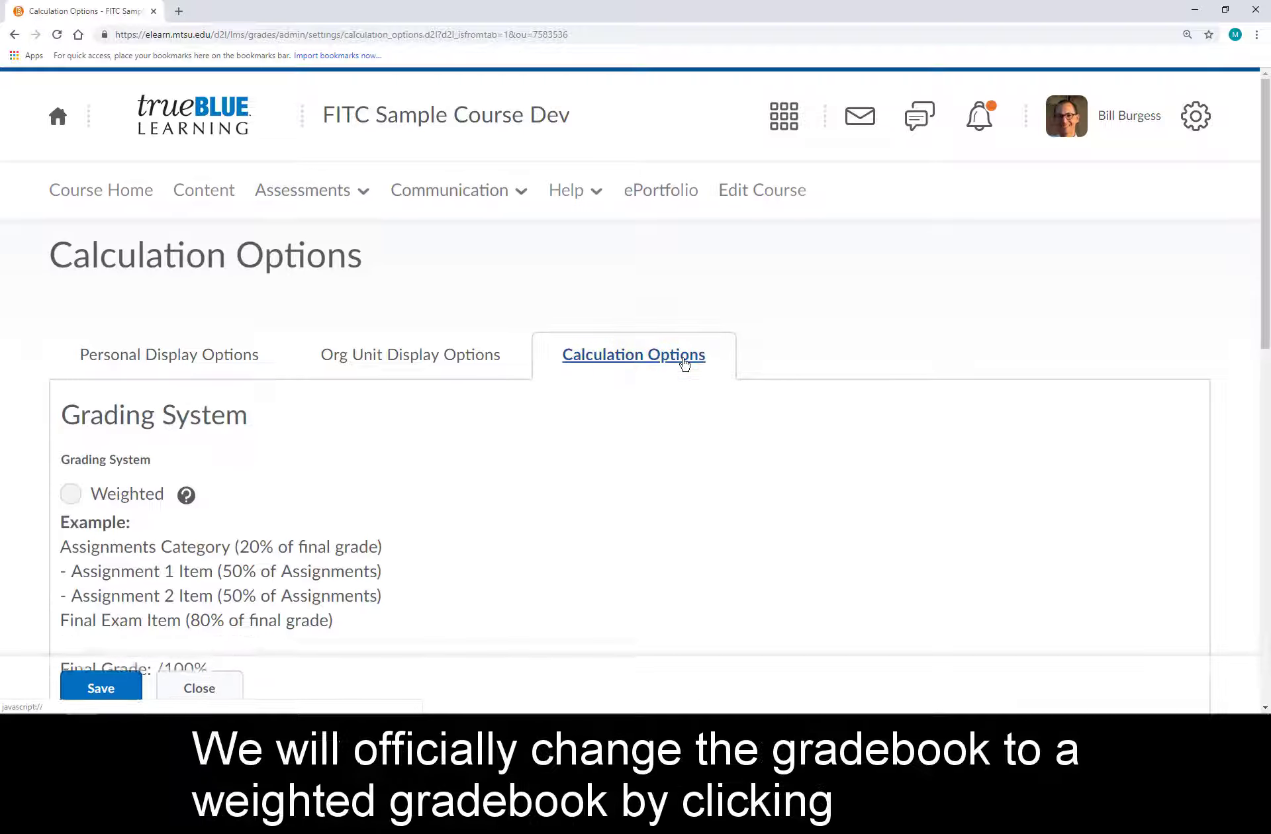
left_click(72, 495)
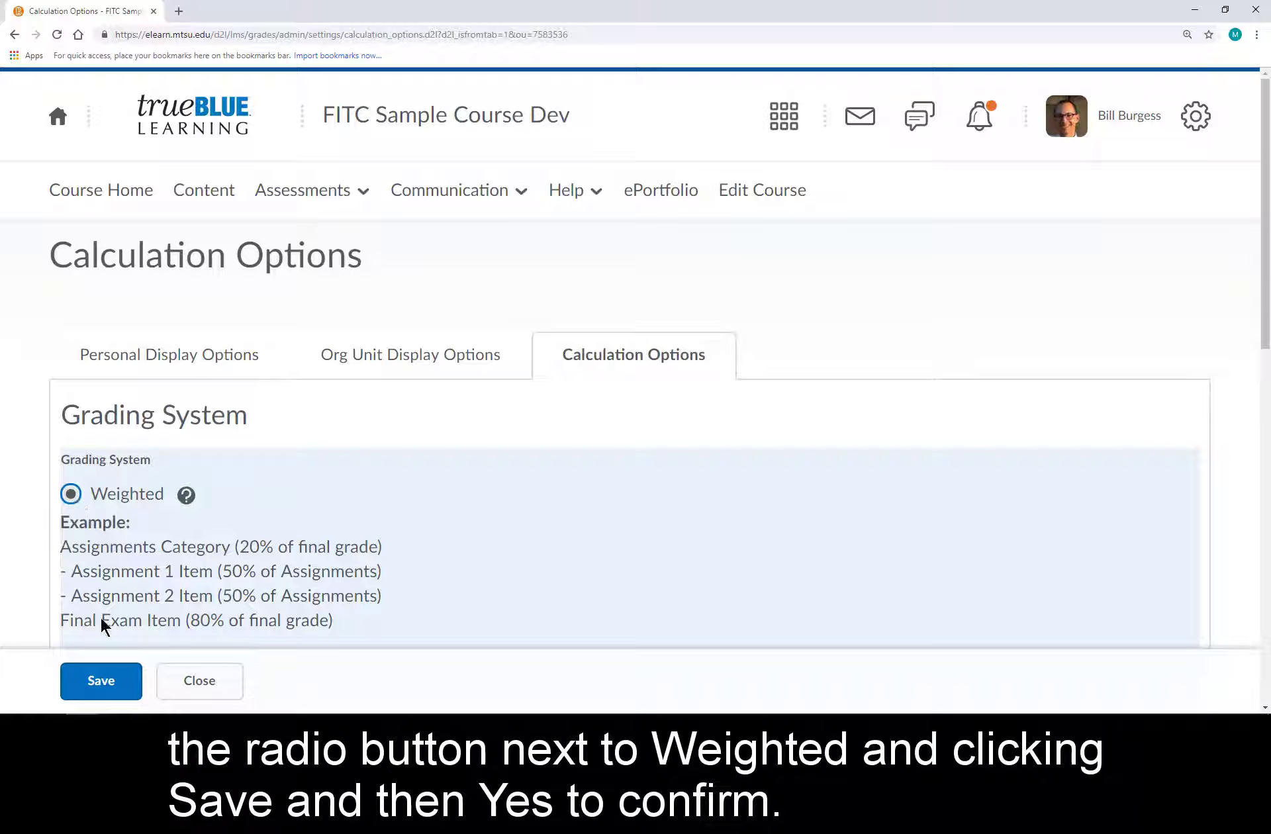
left_click(100, 680)
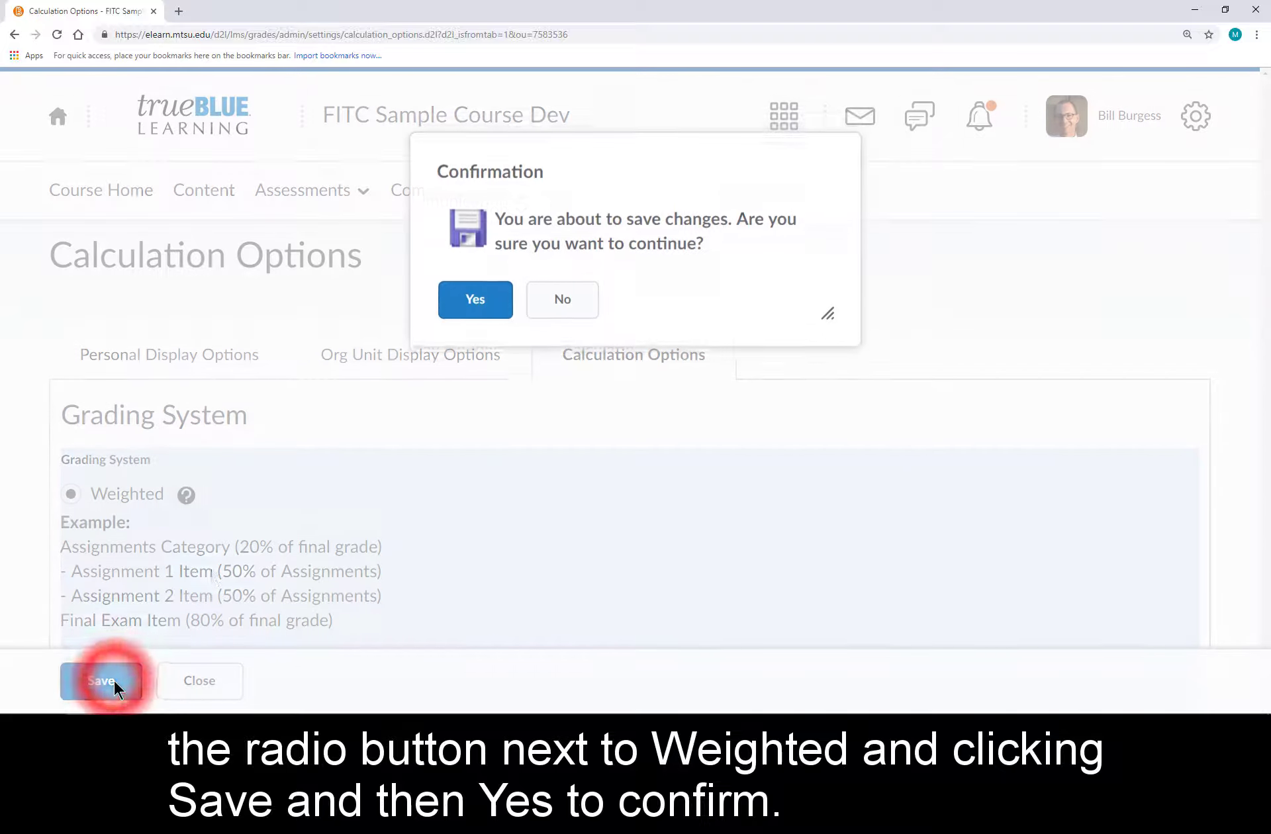
left_click(491, 315)
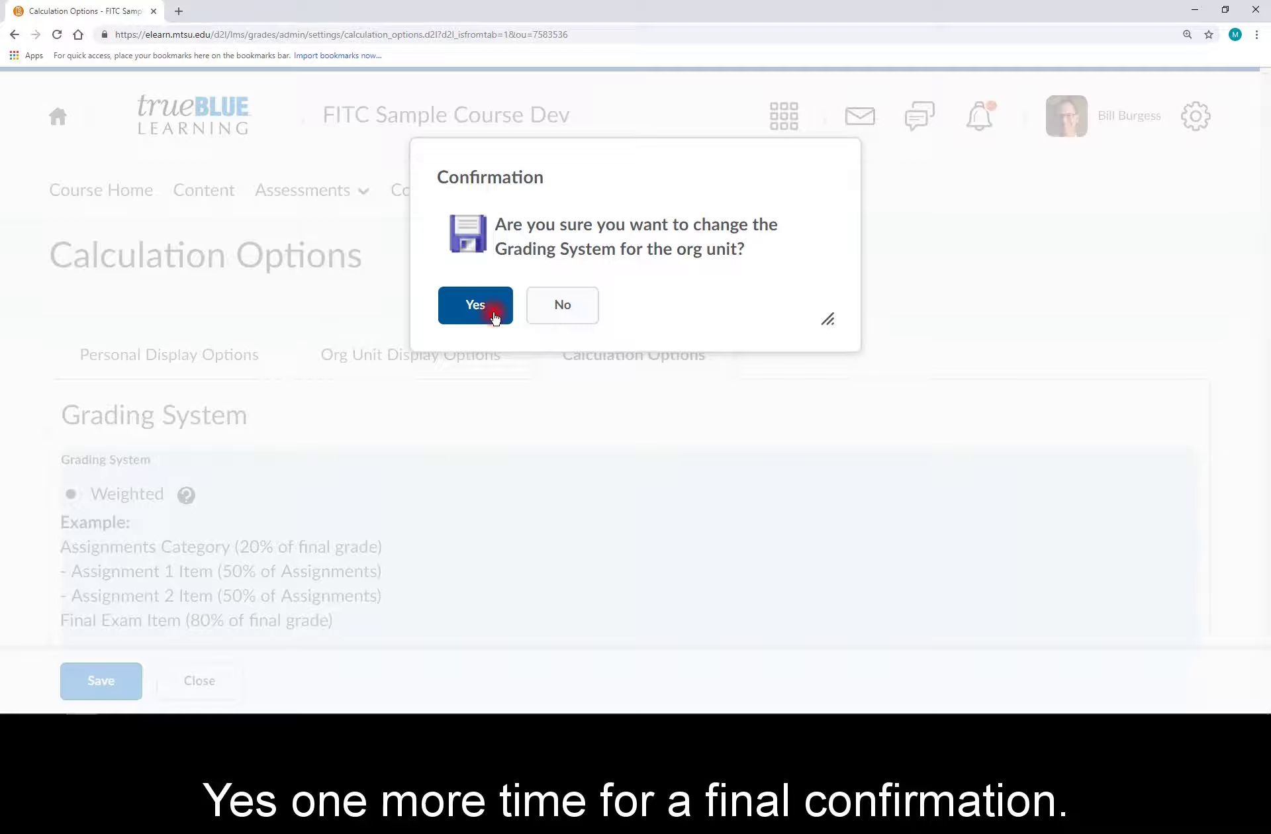
left_click(493, 313)
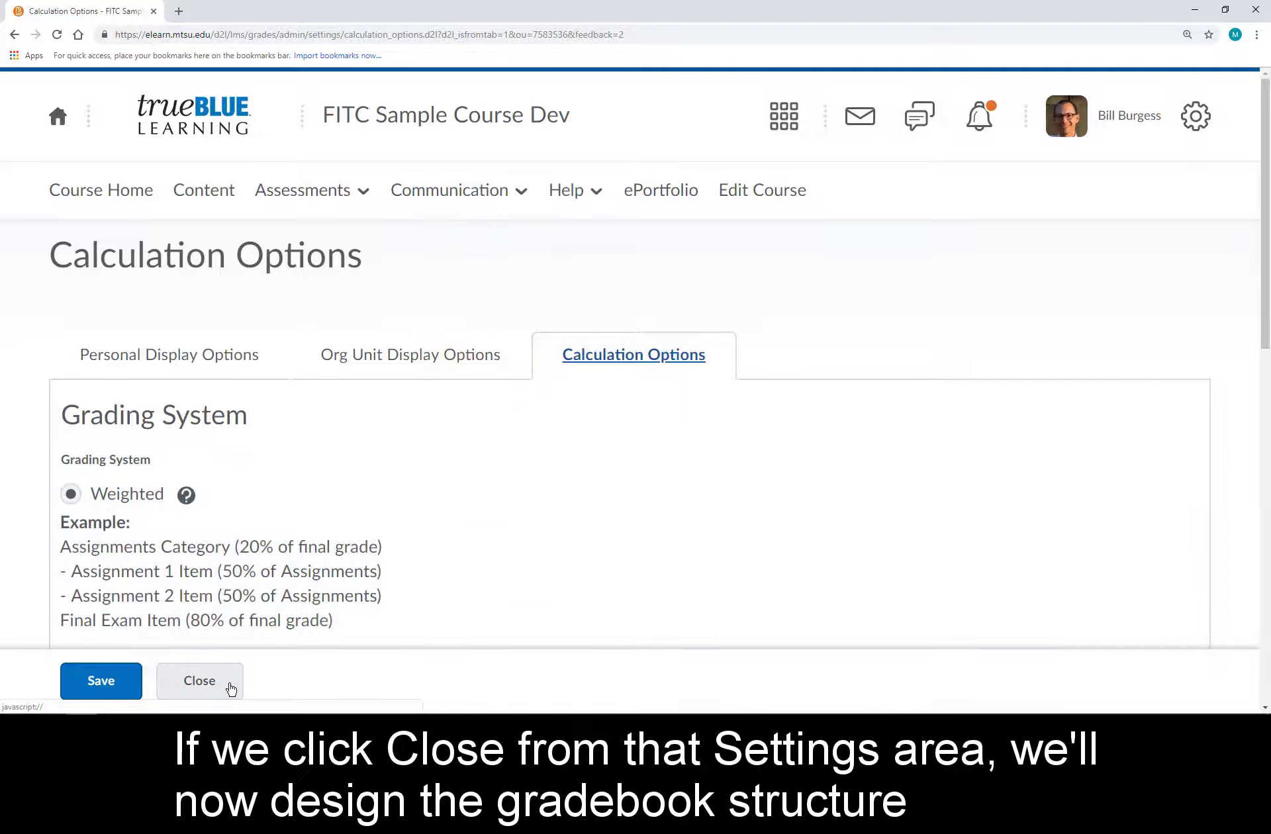
- From Manage Grades, create the Homework category with weight 10, distributed evenly across all items
left_click(230, 688)
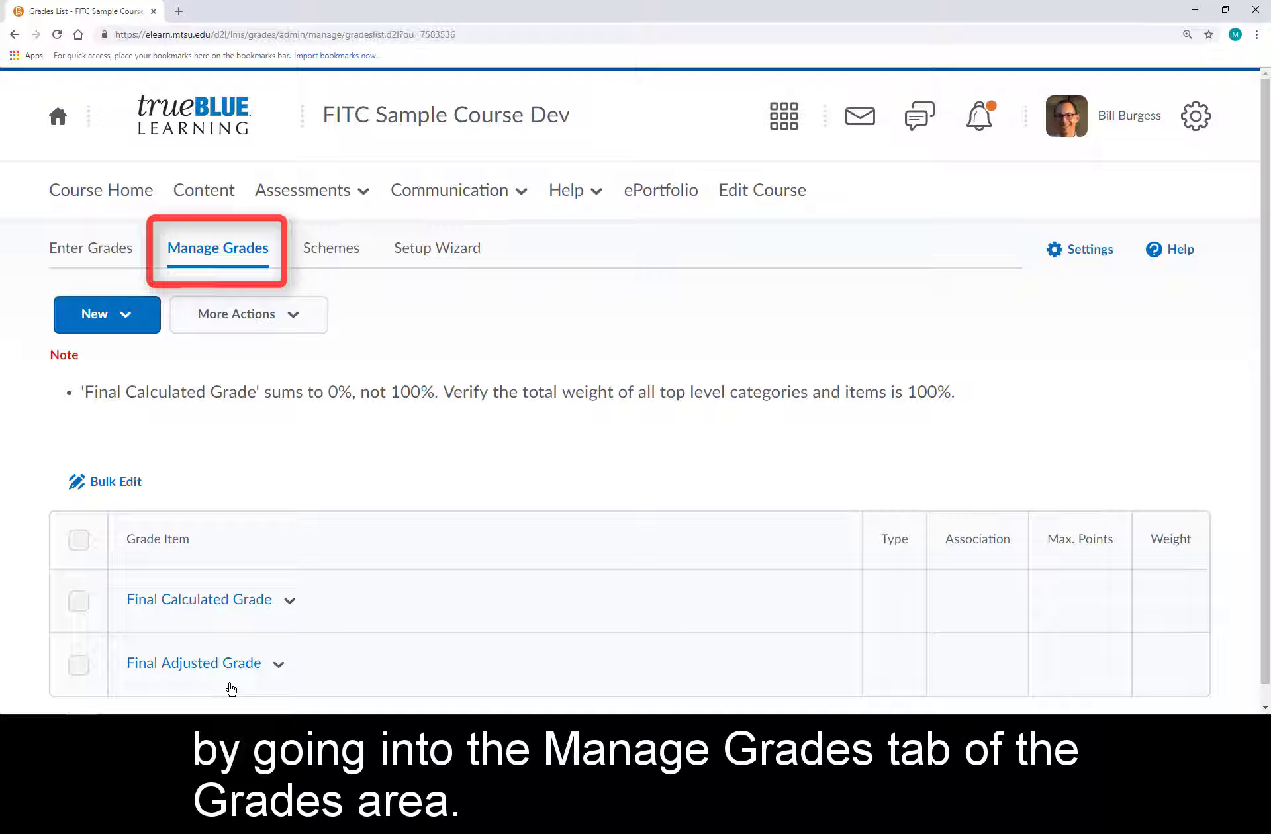
left_click(146, 331)
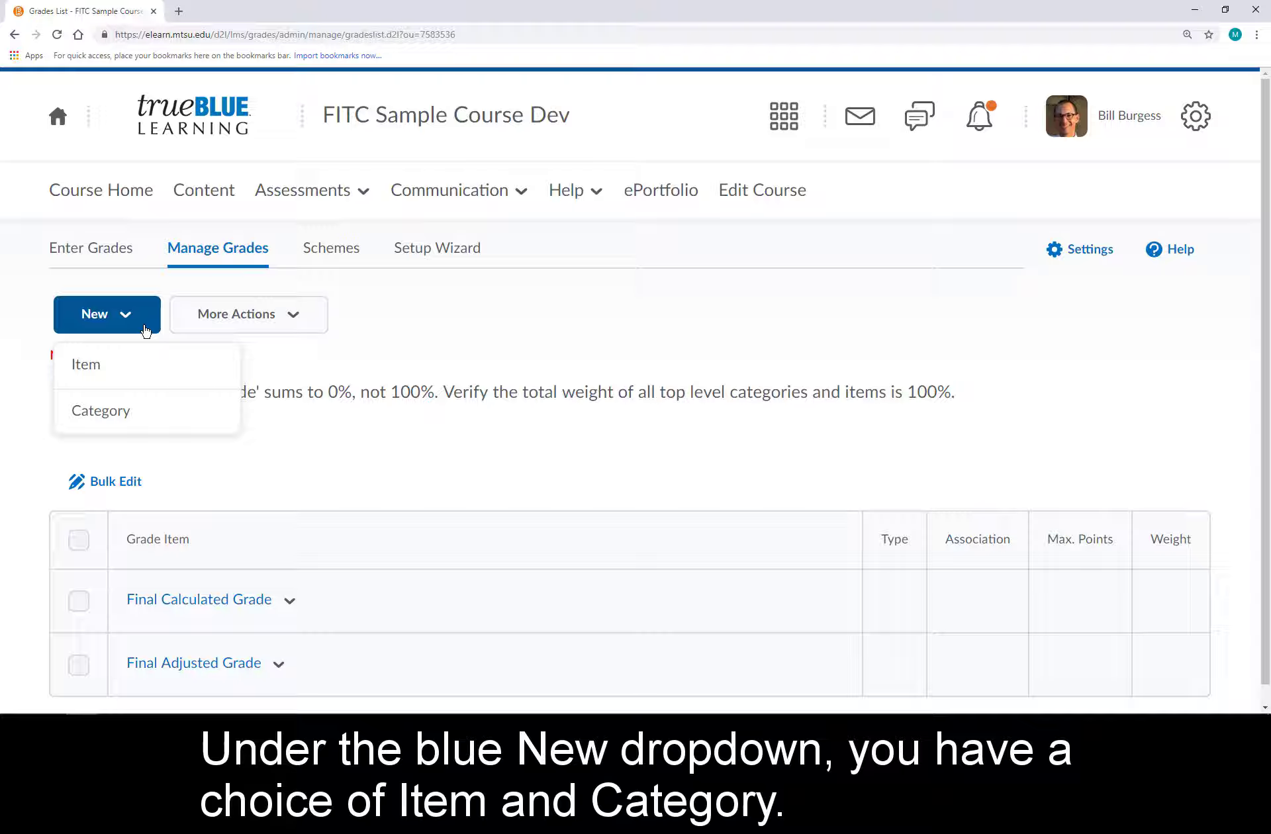
left_click(220, 425)
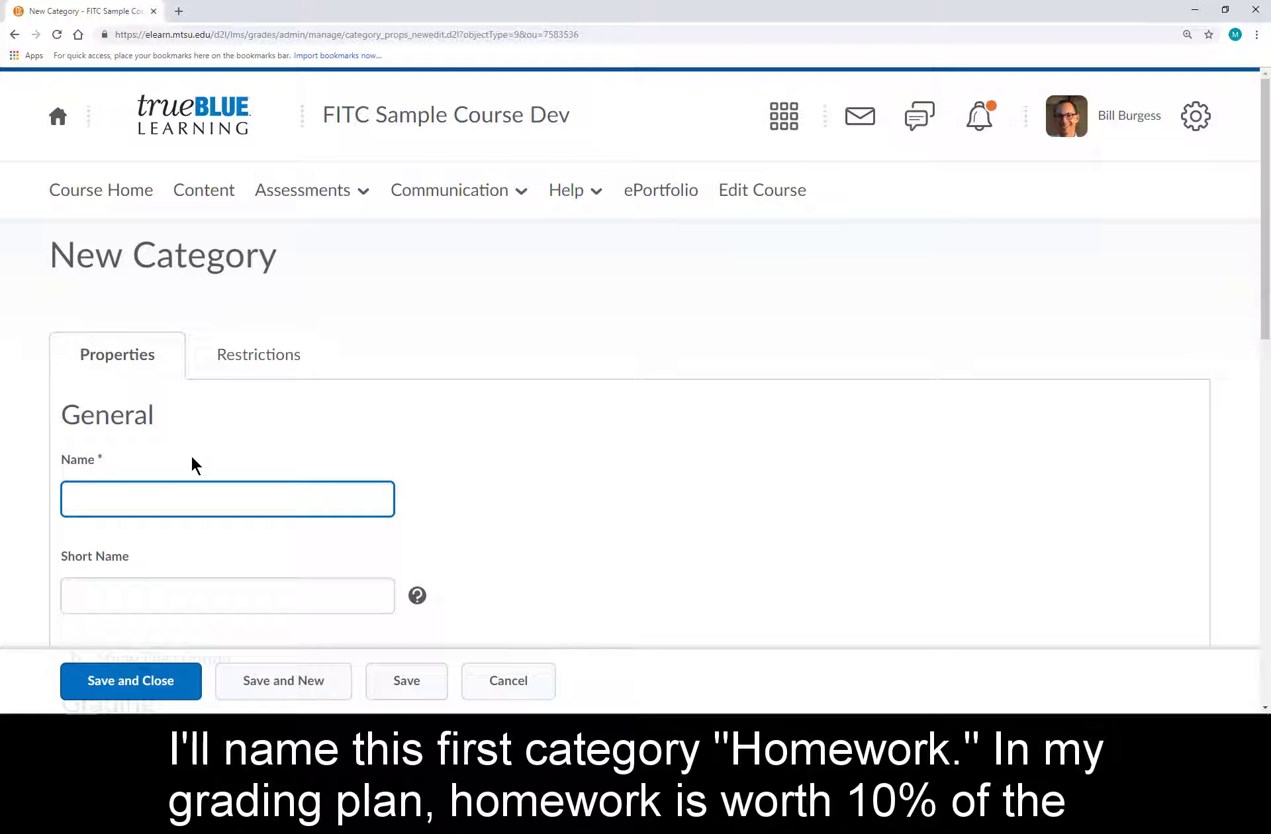
type("Homework")
scroll(192, 455, "down", 4)
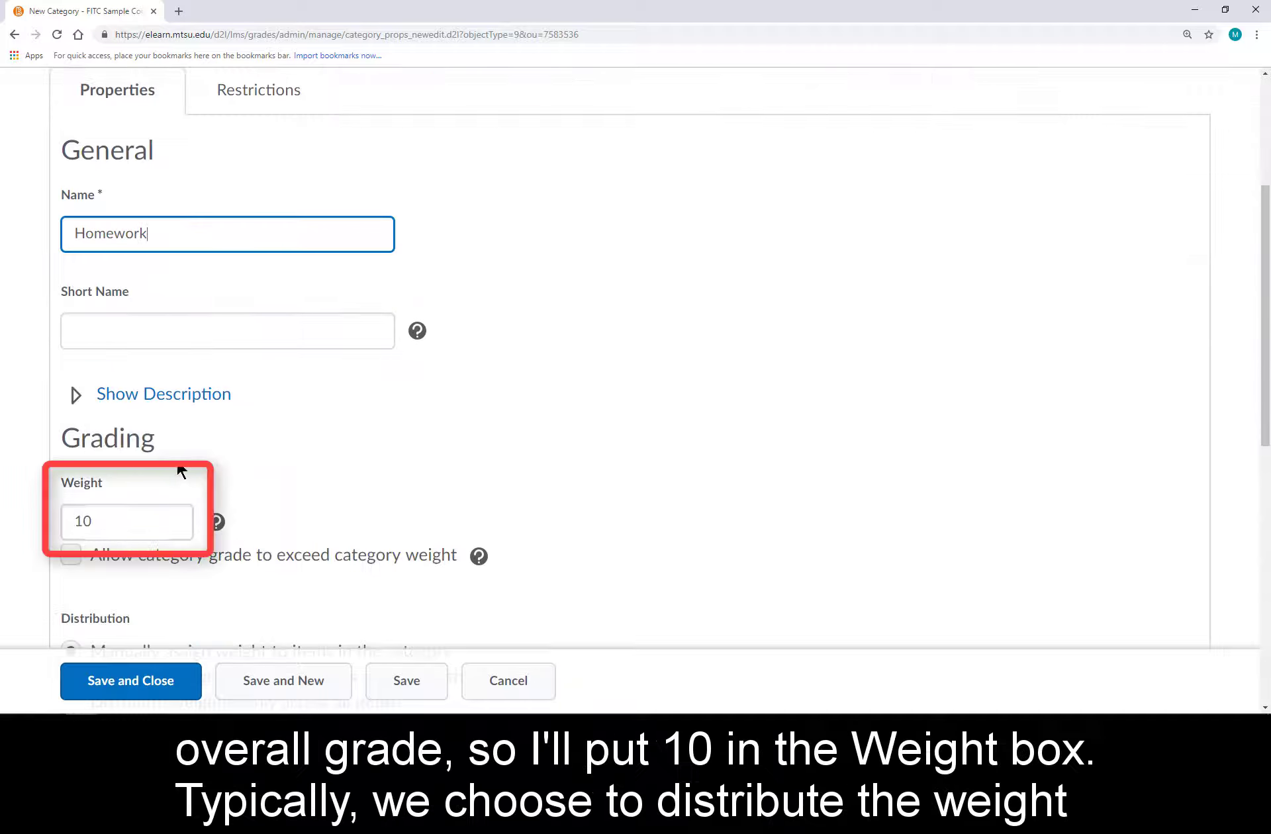
left_click(129, 520)
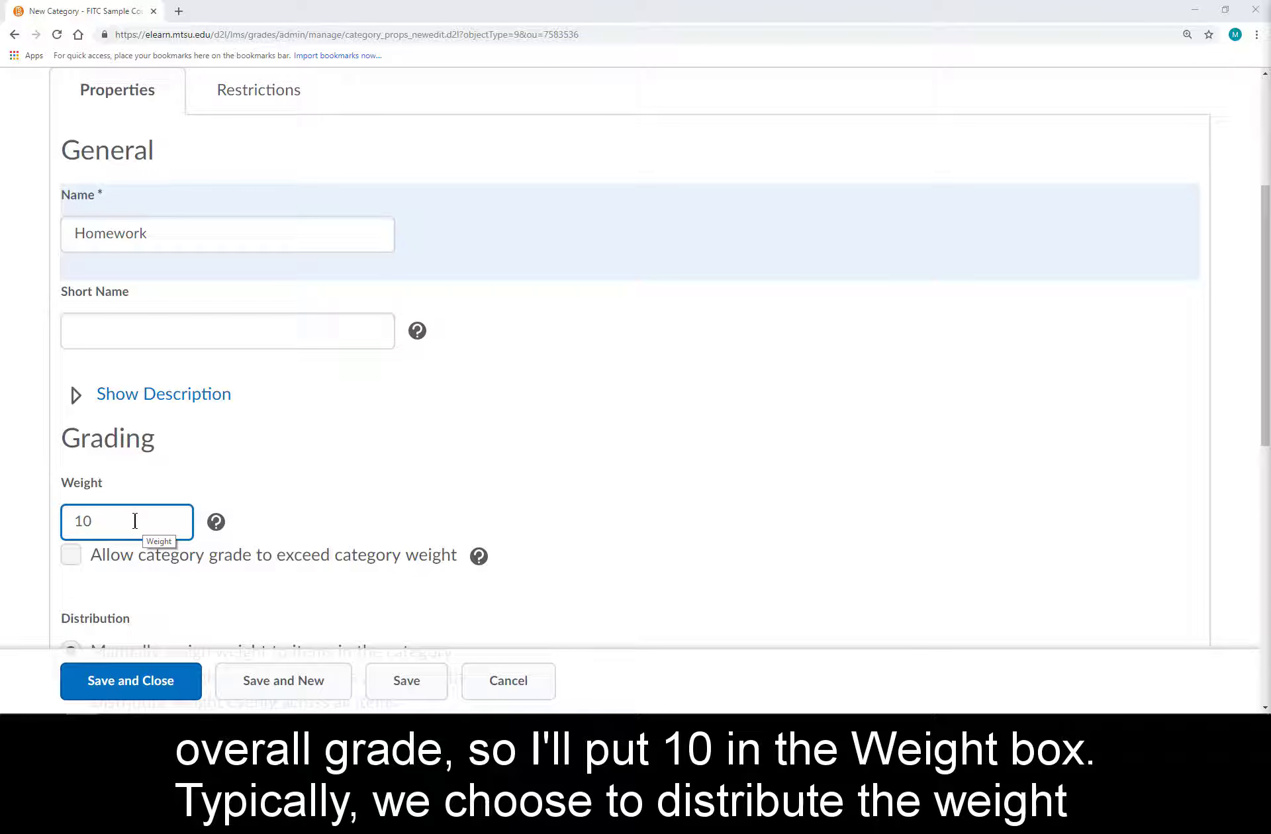
scroll(135, 521, "down", 3)
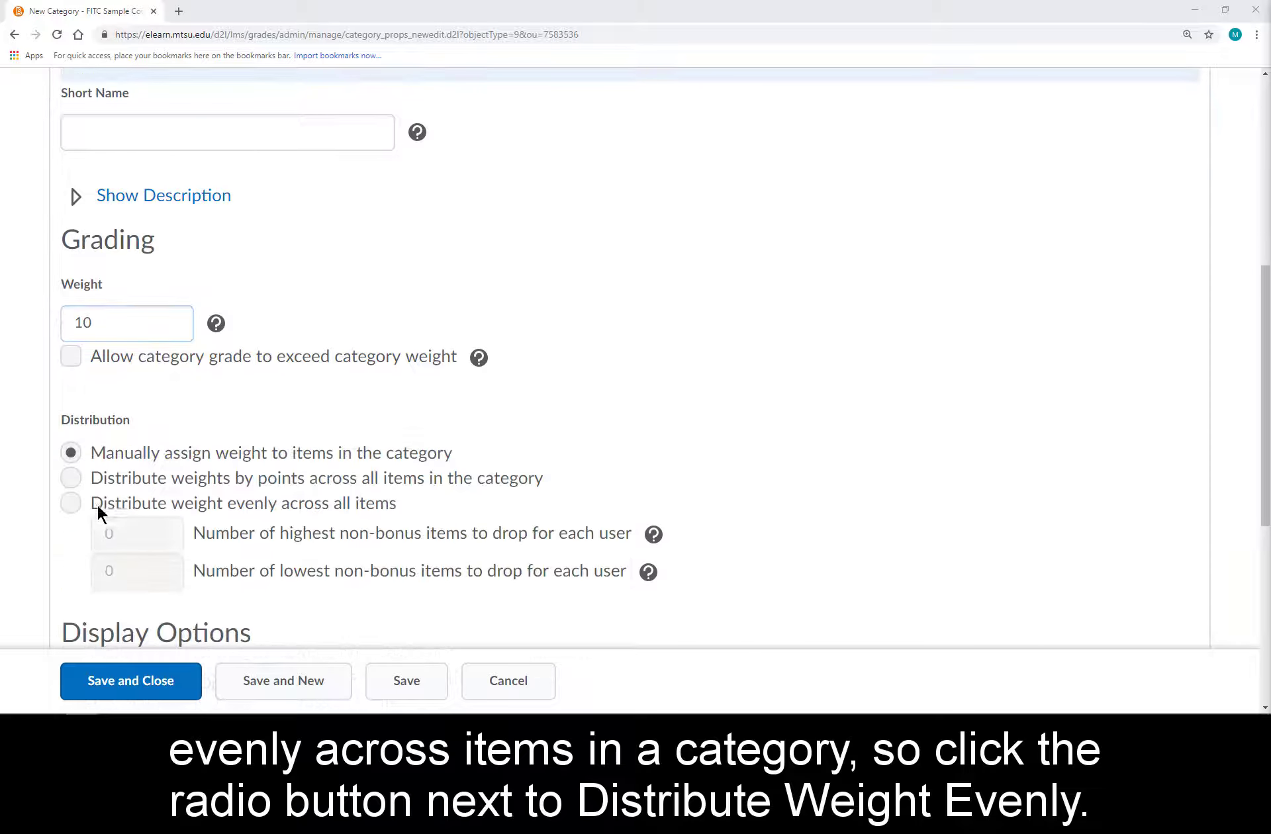
left_click(71, 503)
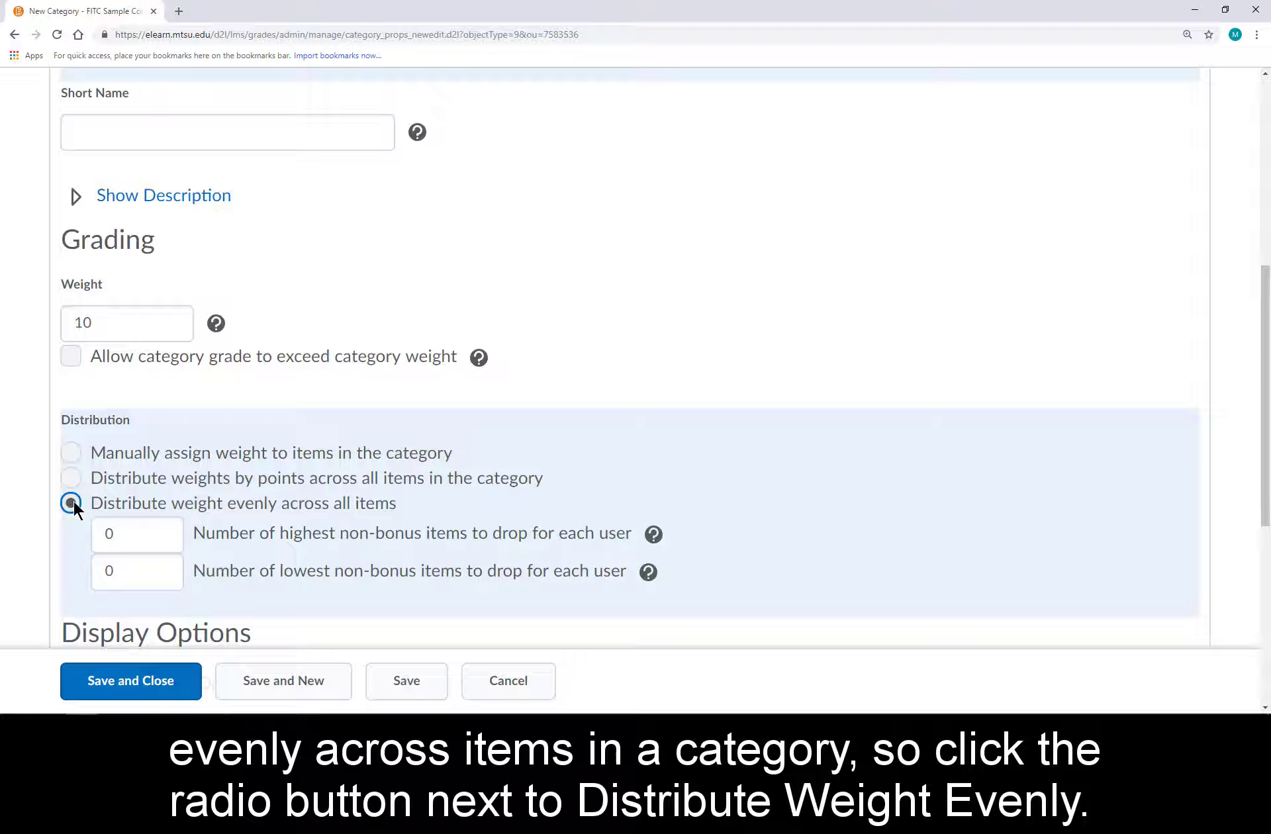
left_click(183, 686)
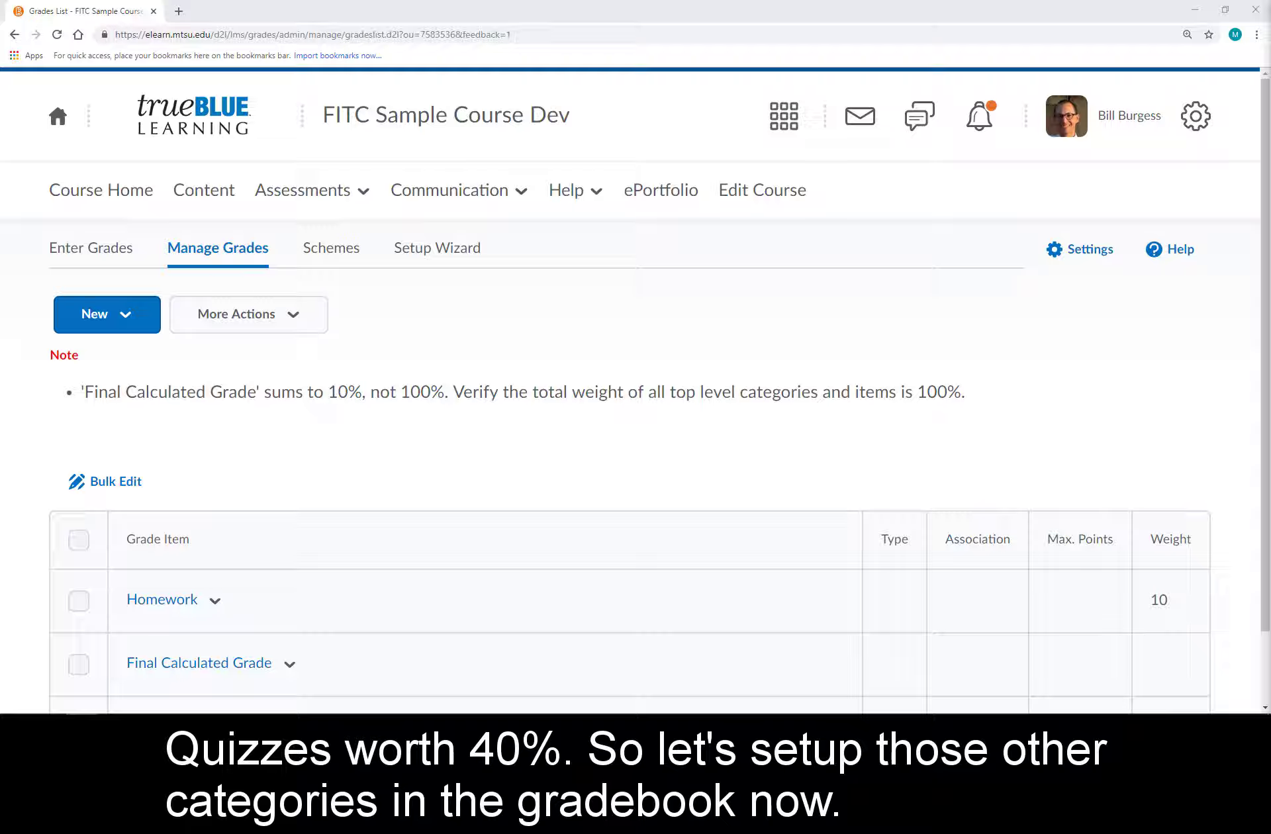
- Create the Projects category with weight 20, distributed evenly across all items
left_click(143, 326)
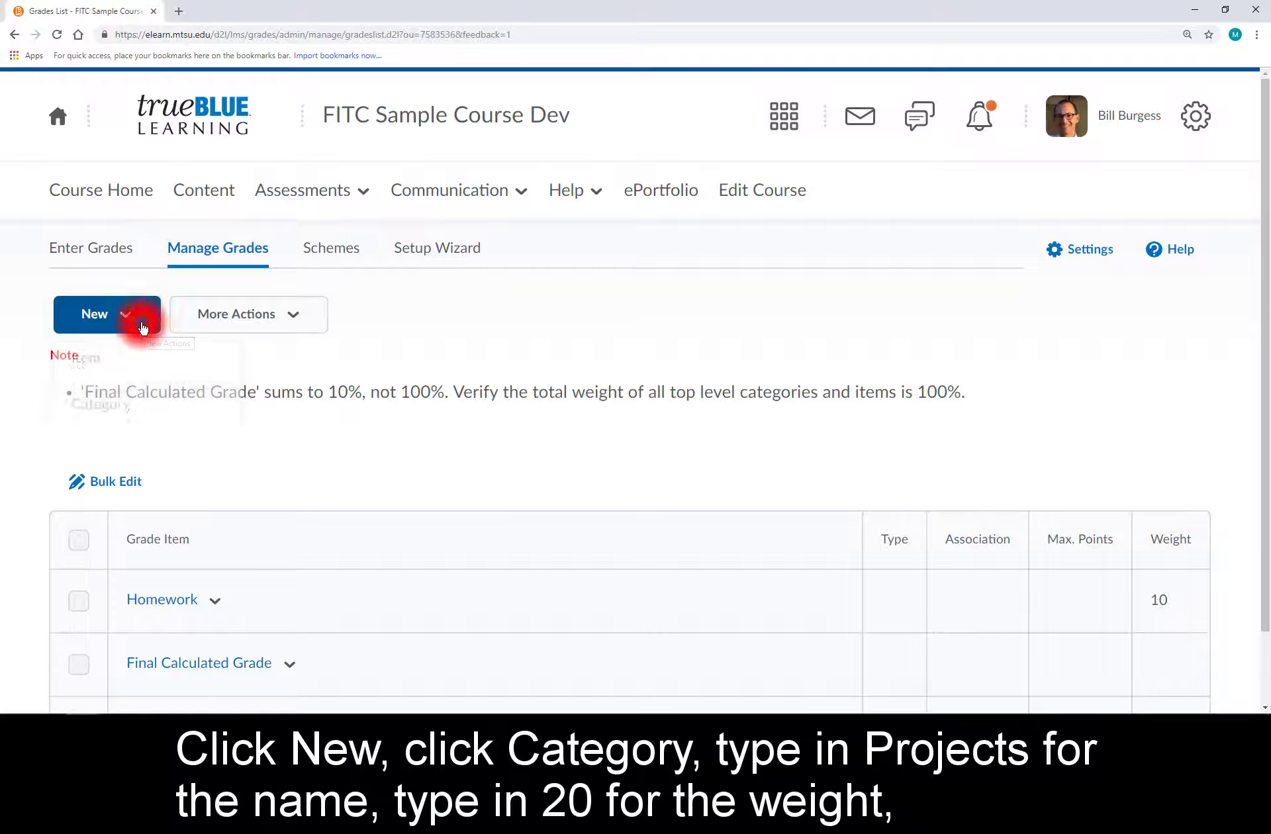
left_click(152, 423)
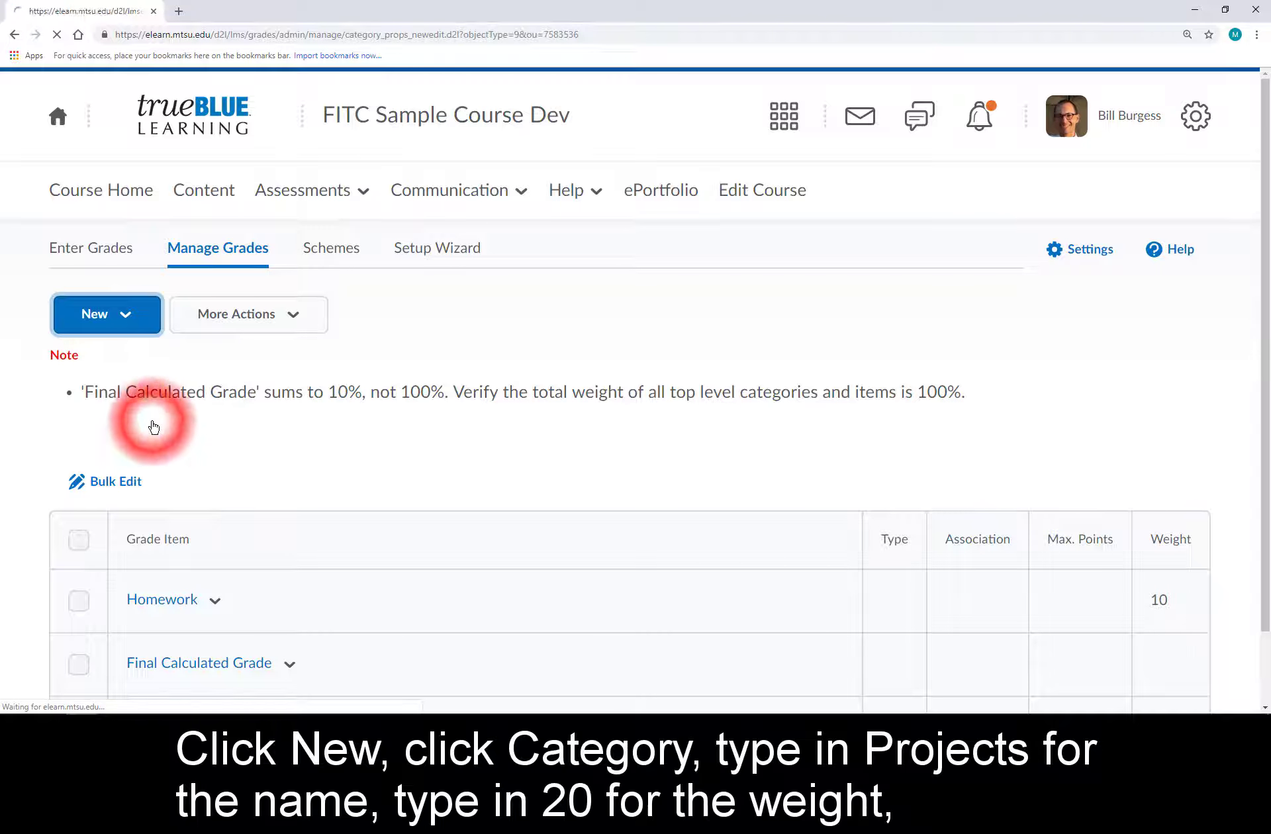
type("Projects")
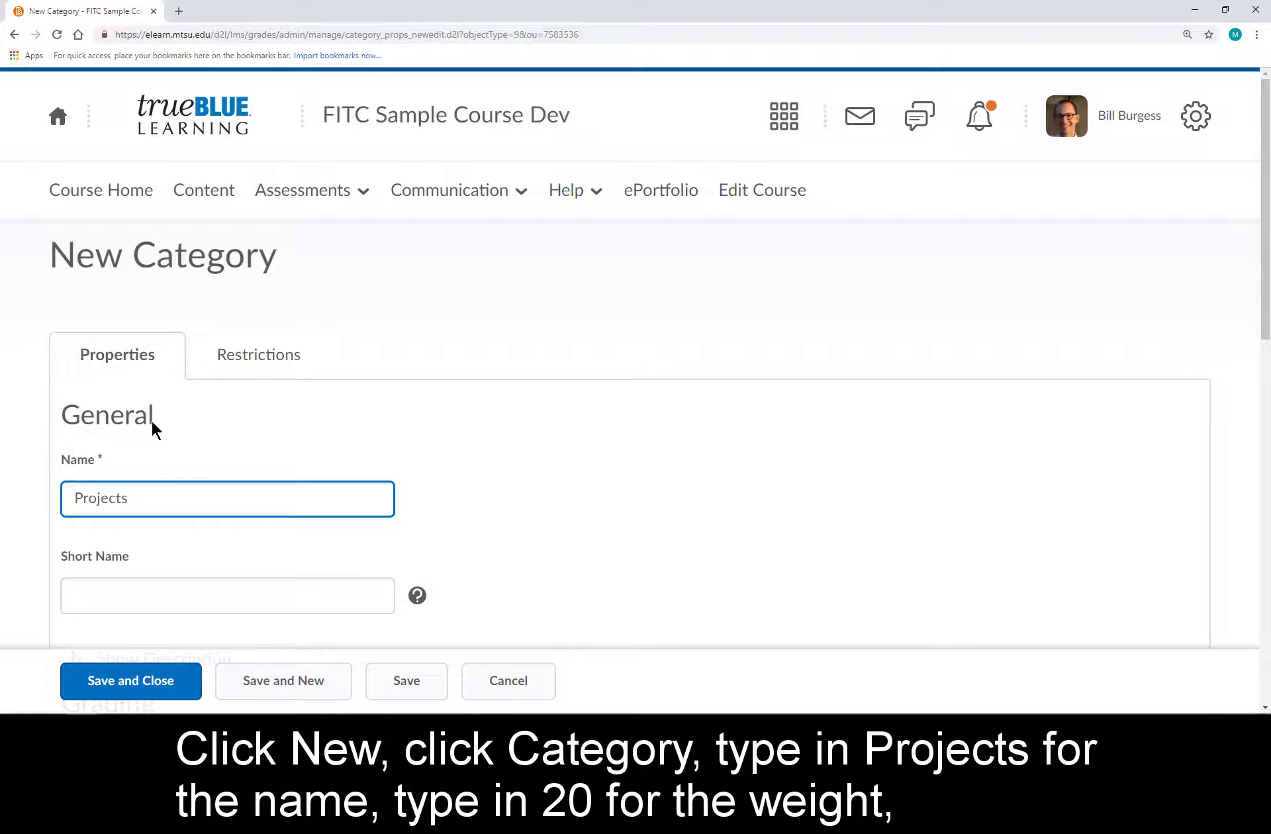
scroll(153, 425, "down", 4)
double_click(122, 453)
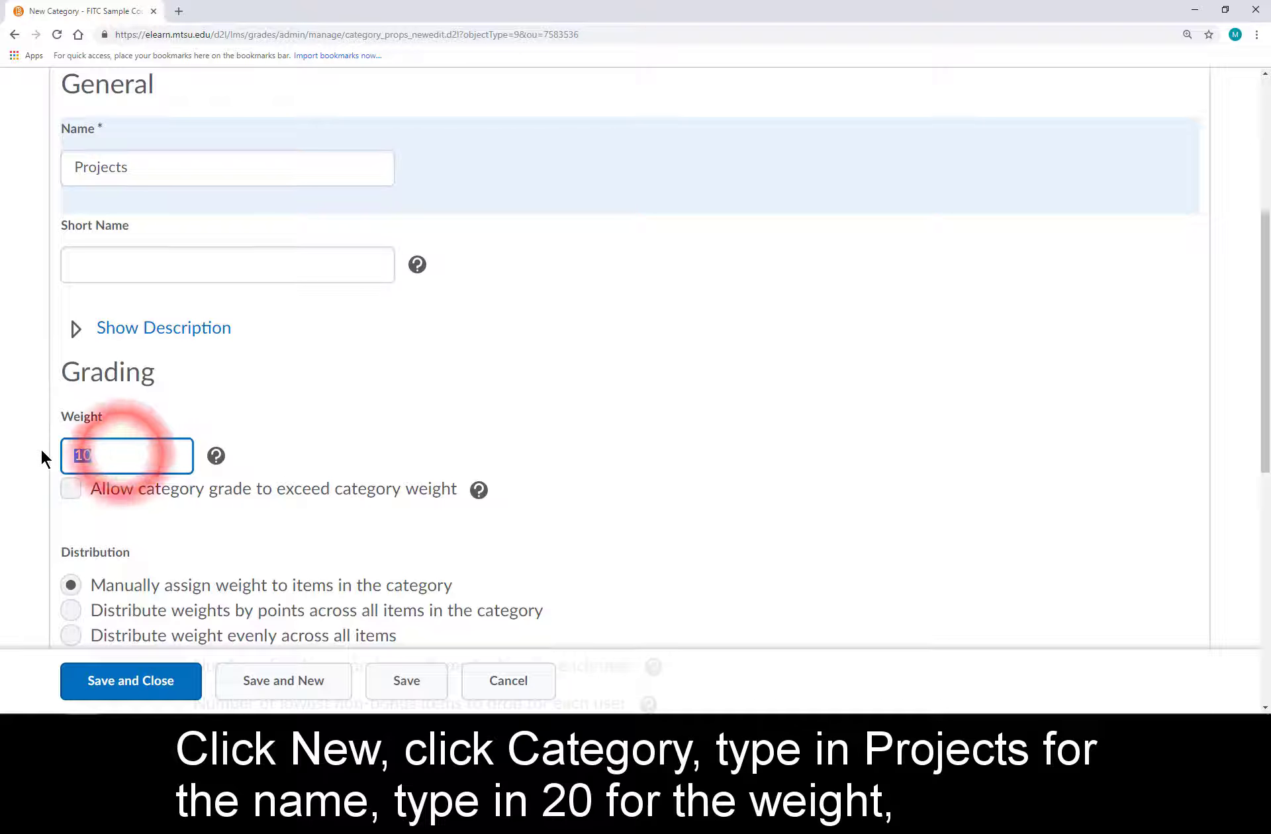
type("20")
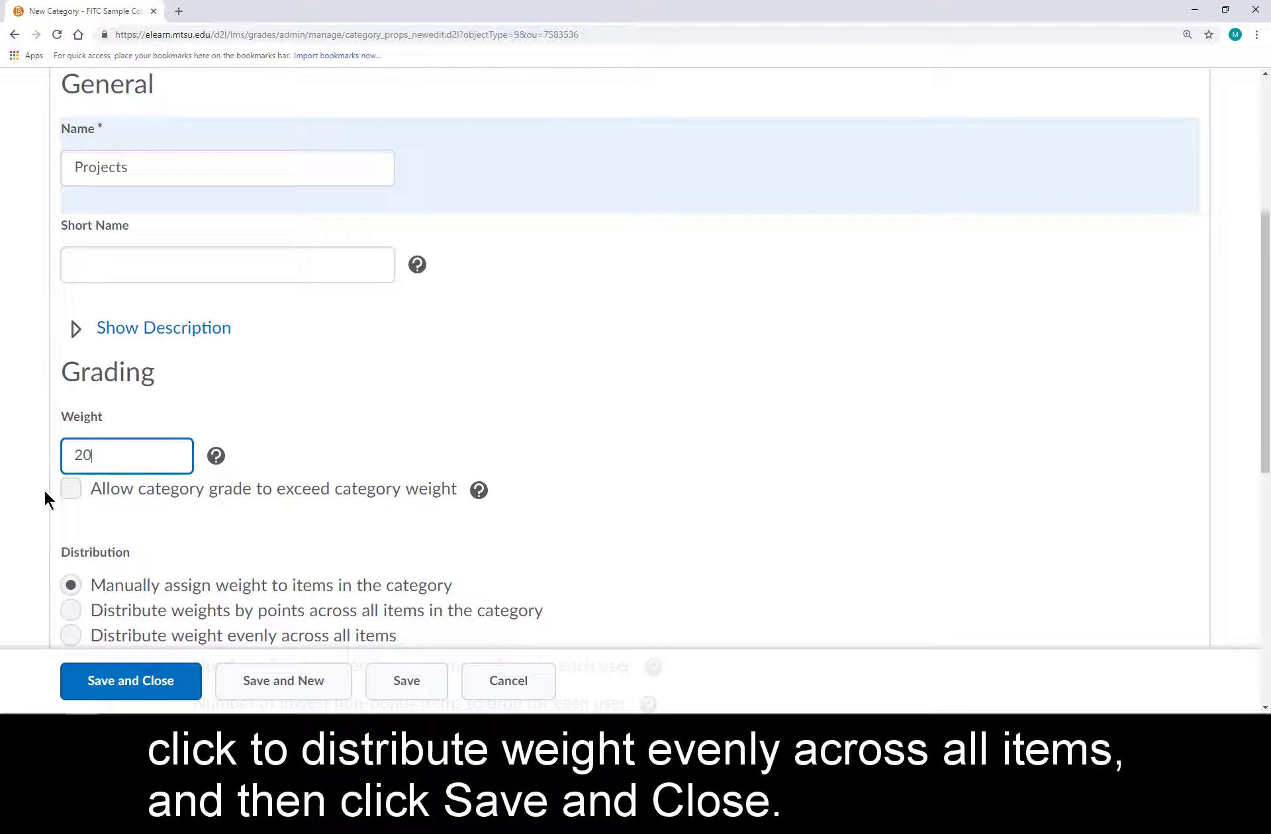
left_click(71, 635)
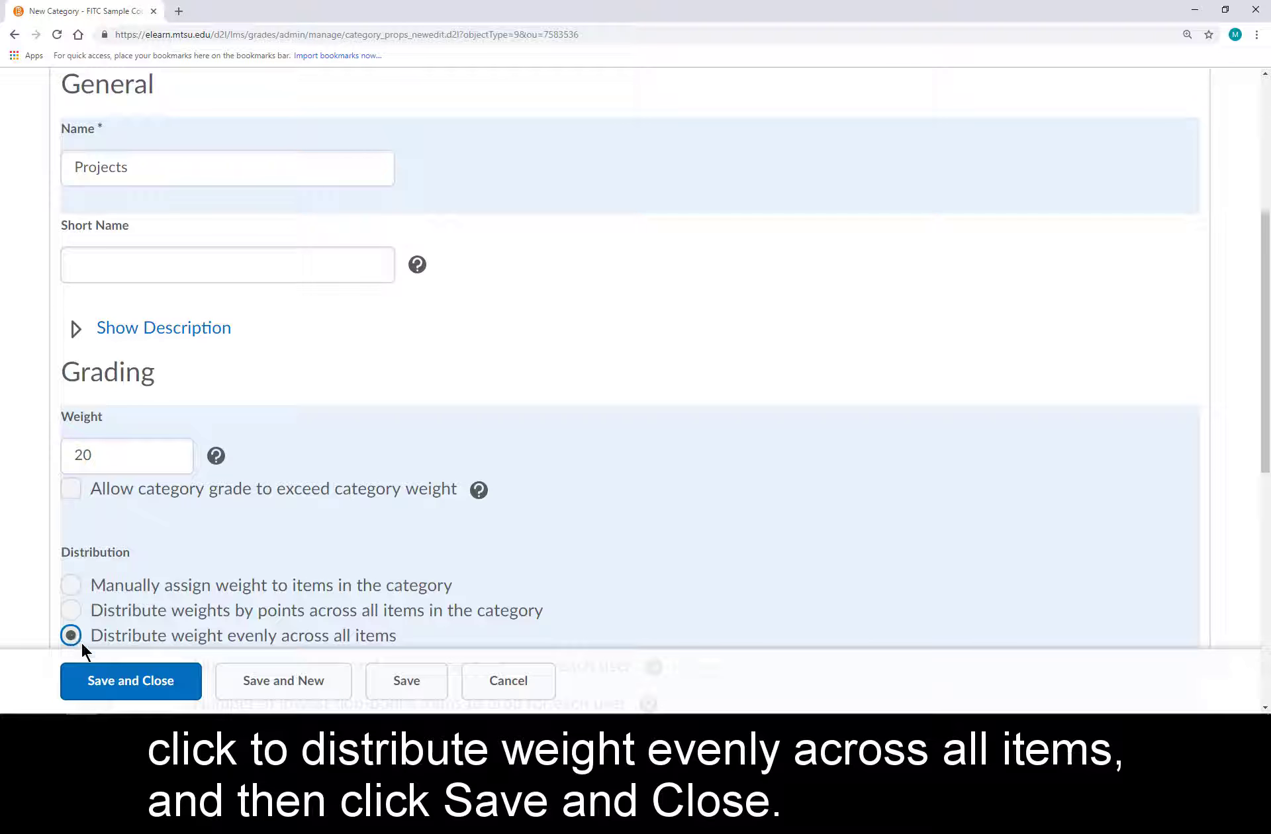
left_click(122, 683)
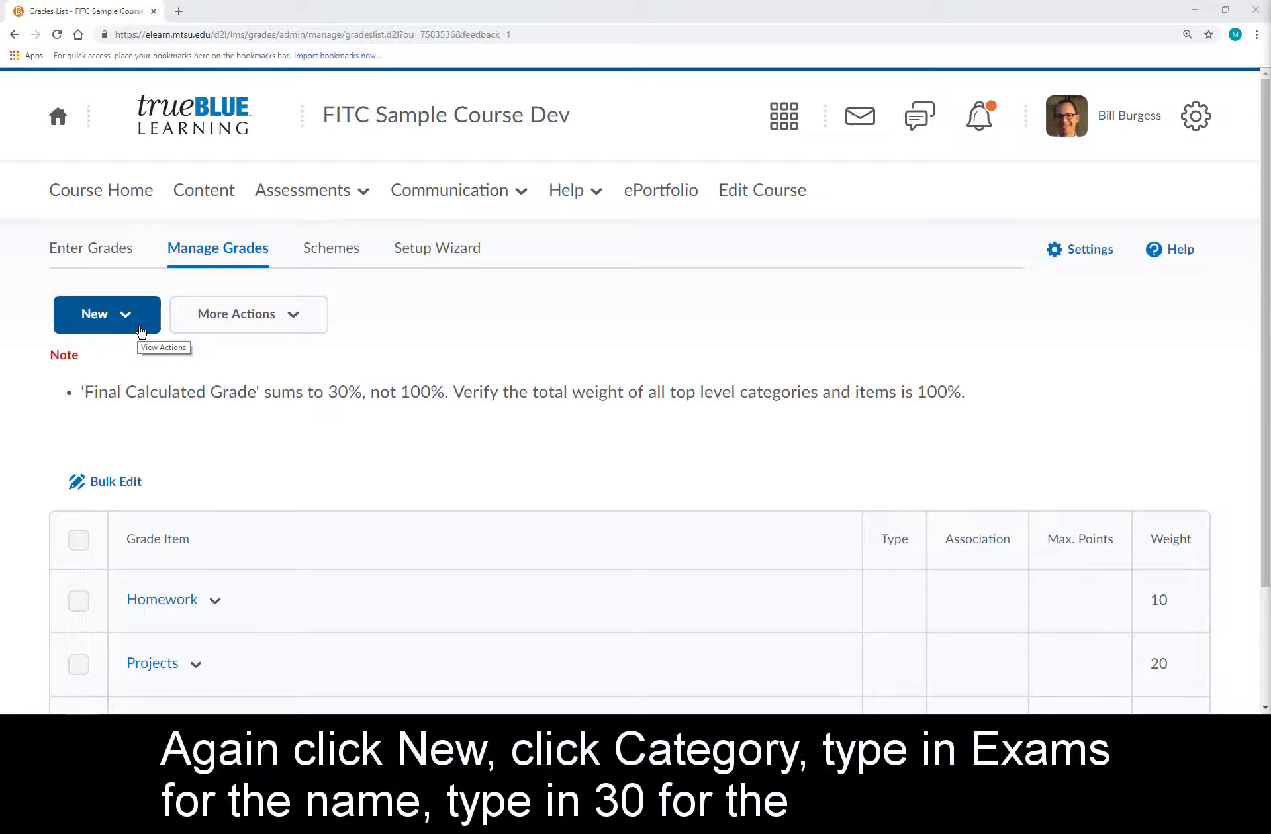
- Create the Exams category with weight 30, distributed evenly across all items
left_click(140, 328)
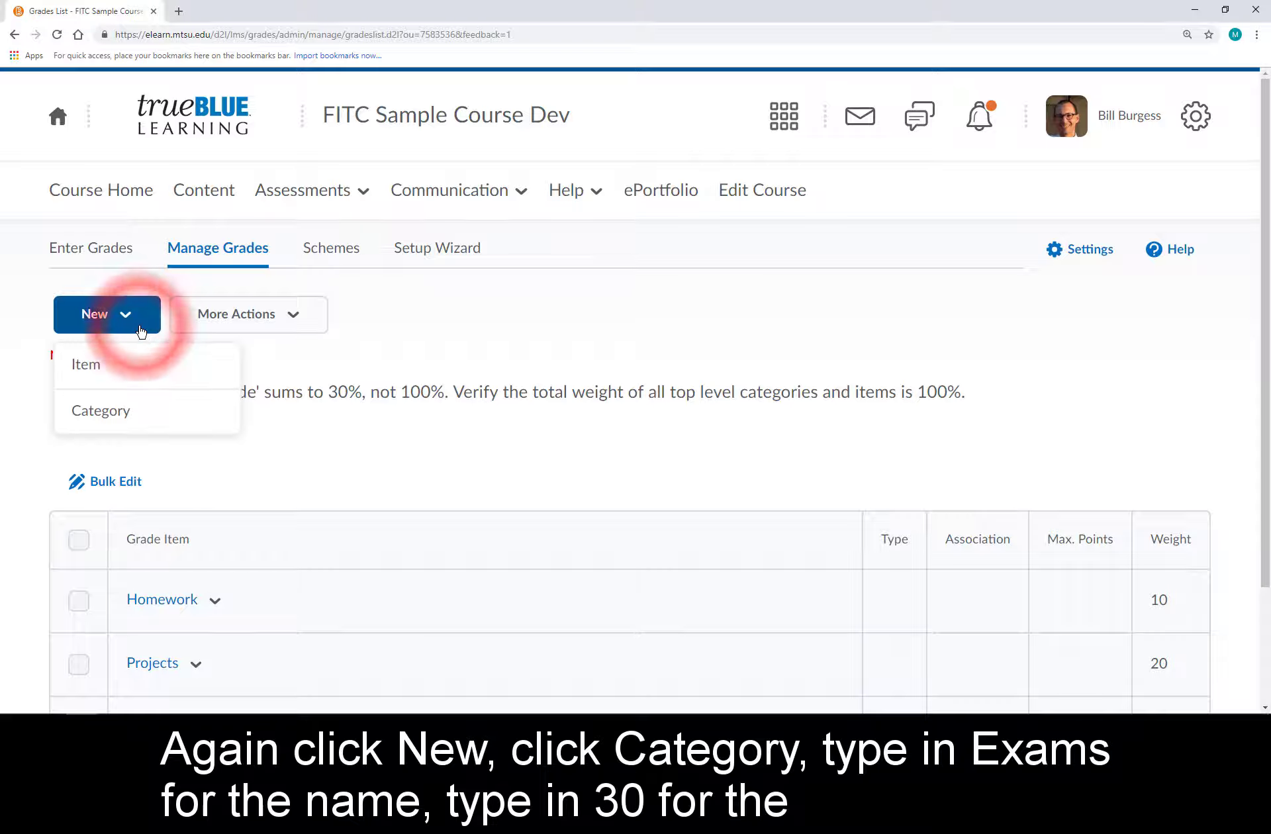
left_click(160, 418)
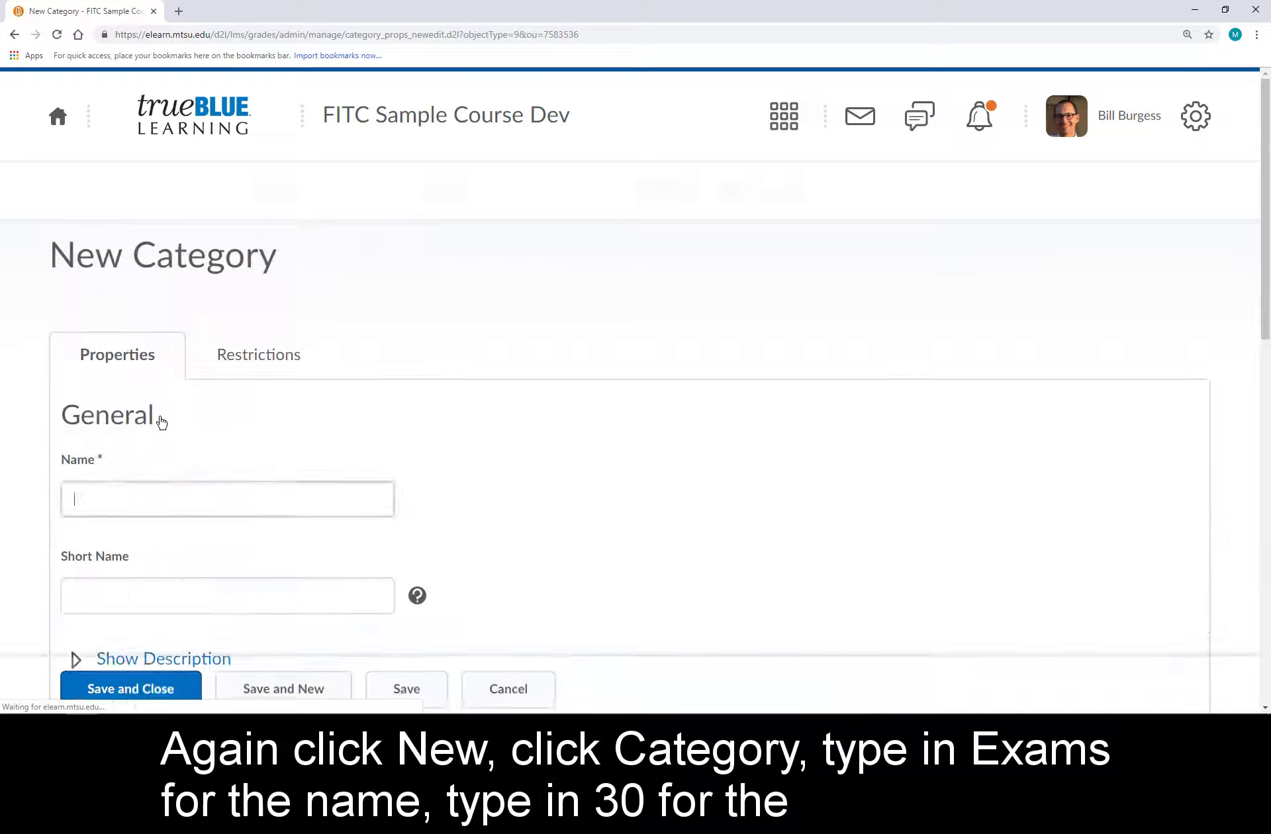
type("Exams")
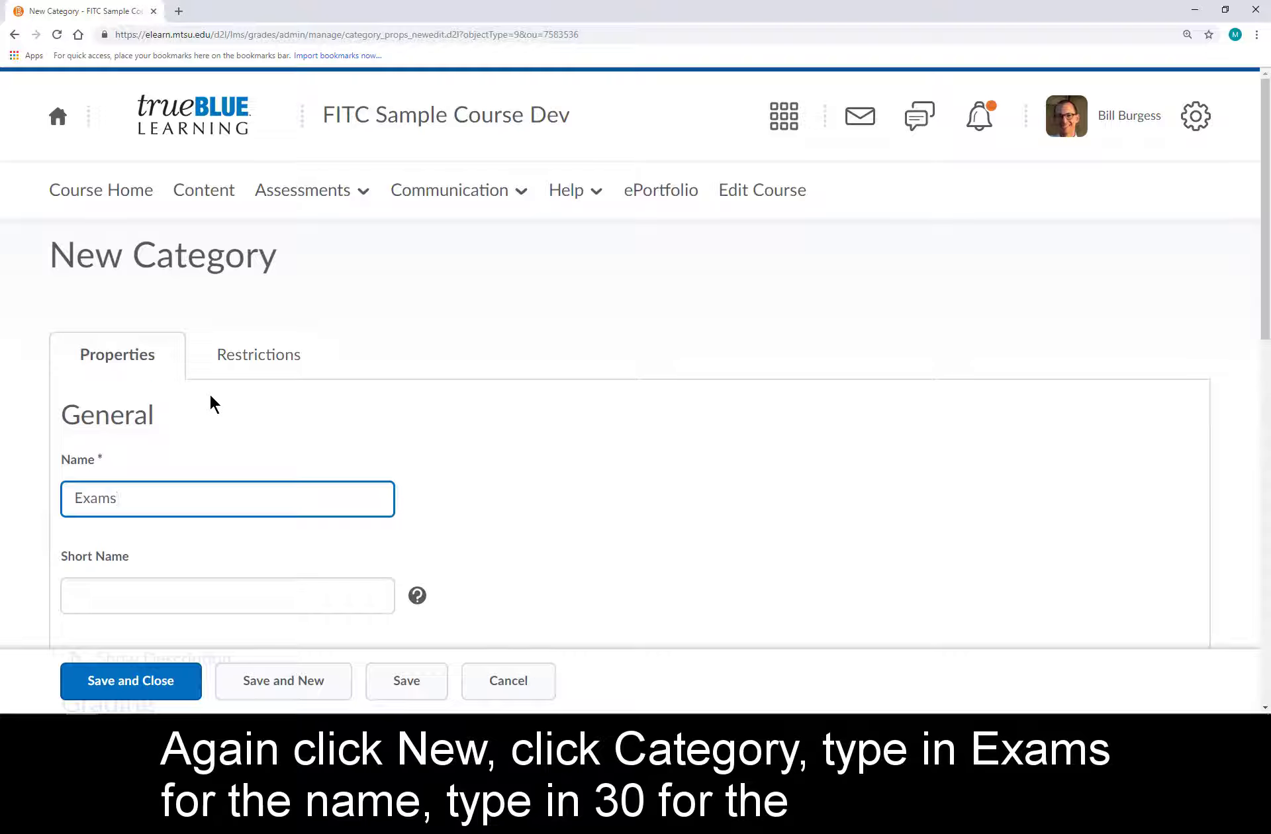
scroll(209, 397, "down", 7)
left_click_drag(106, 323, 49, 320)
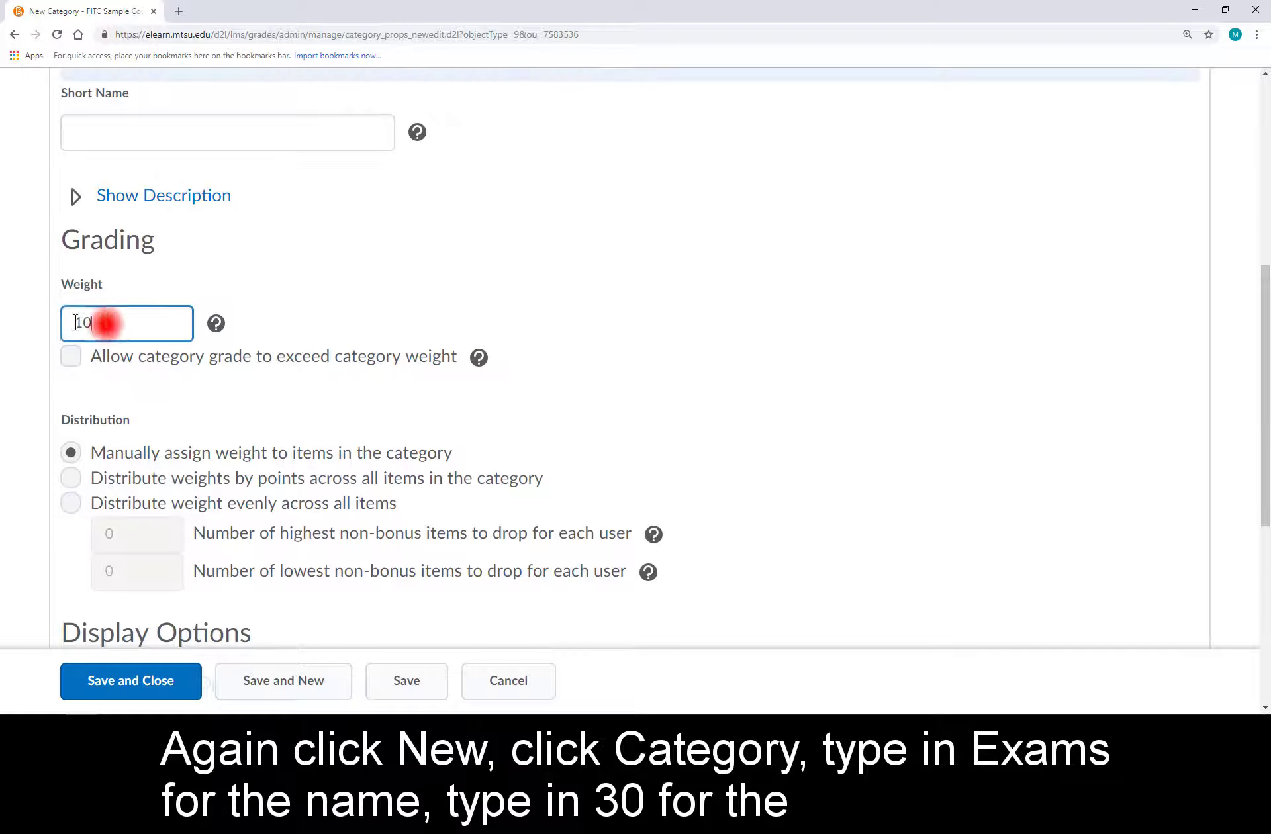
type("30")
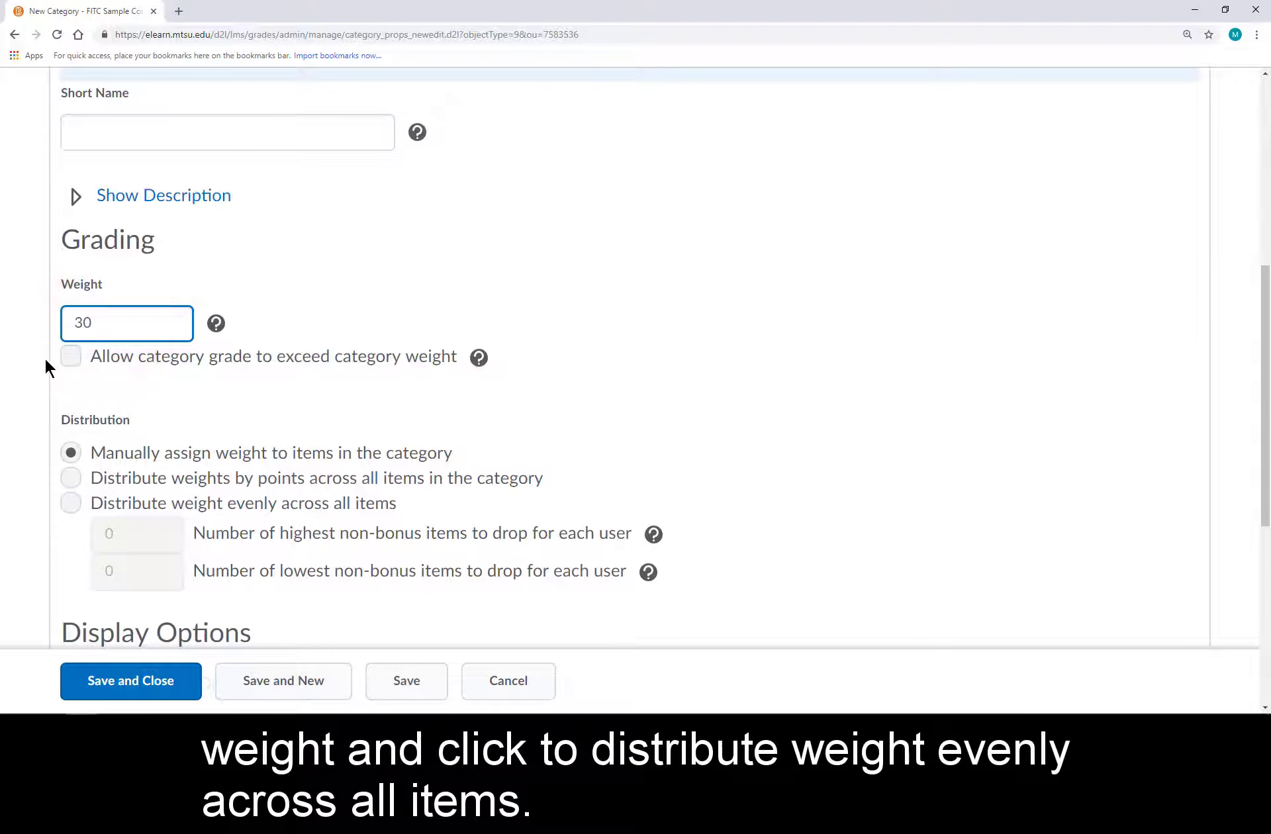
left_click(72, 503)
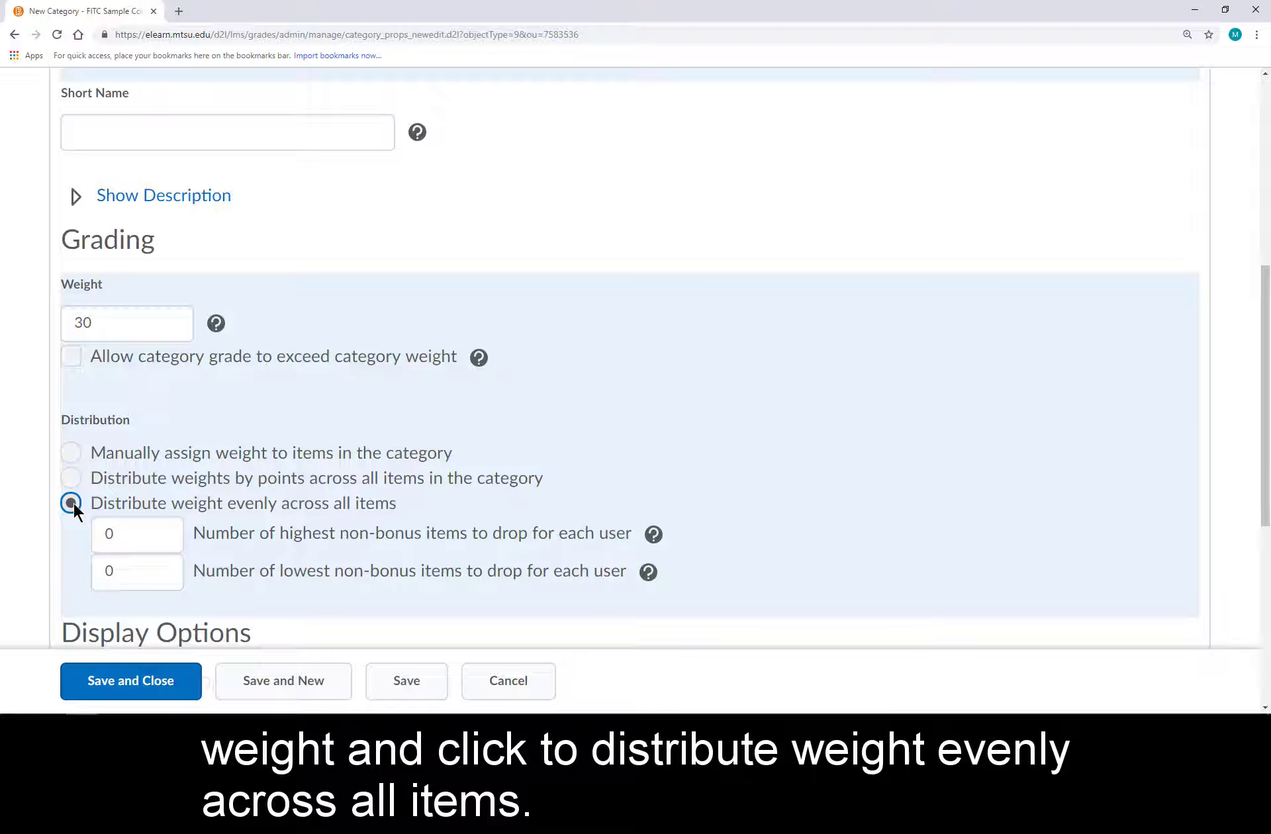
left_click(136, 688)
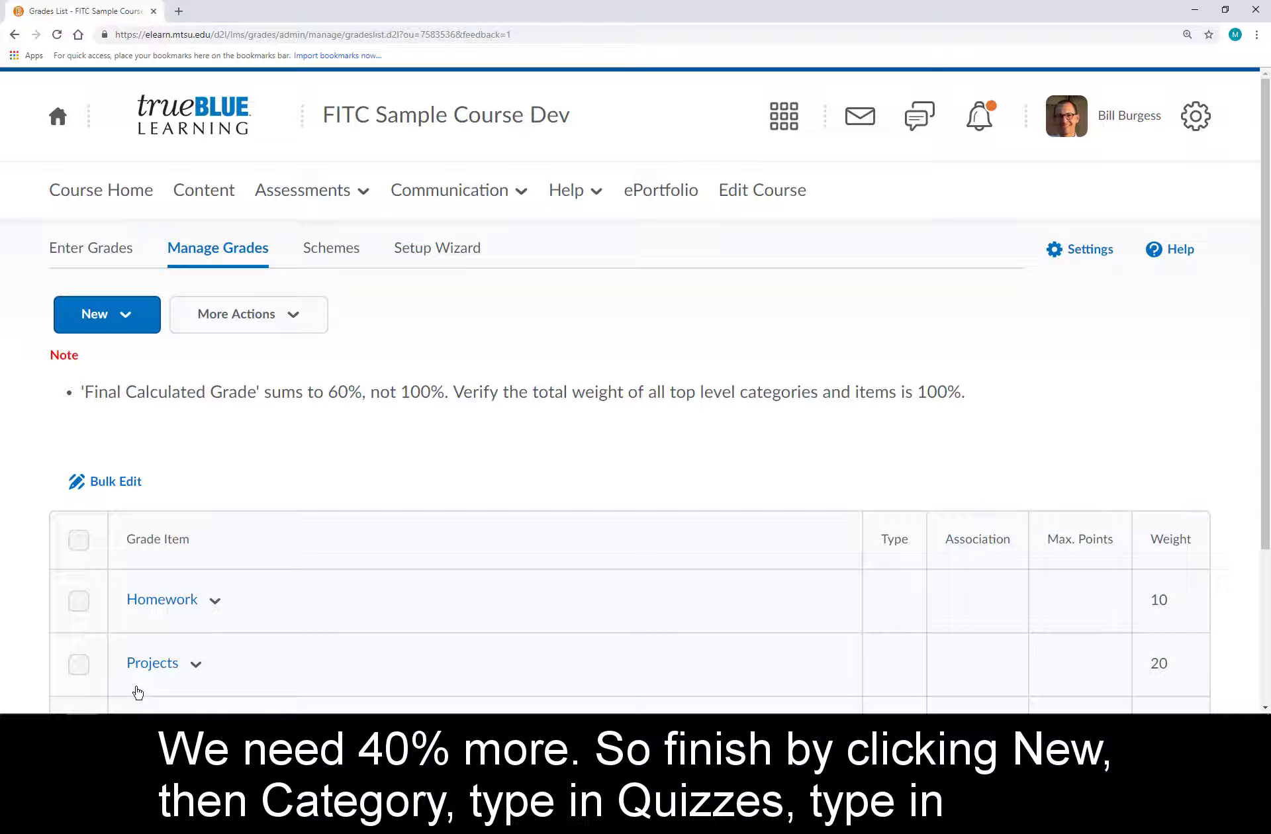
- Create the Quizzes category with weight 40, distributed evenly across all items
left_click(144, 329)
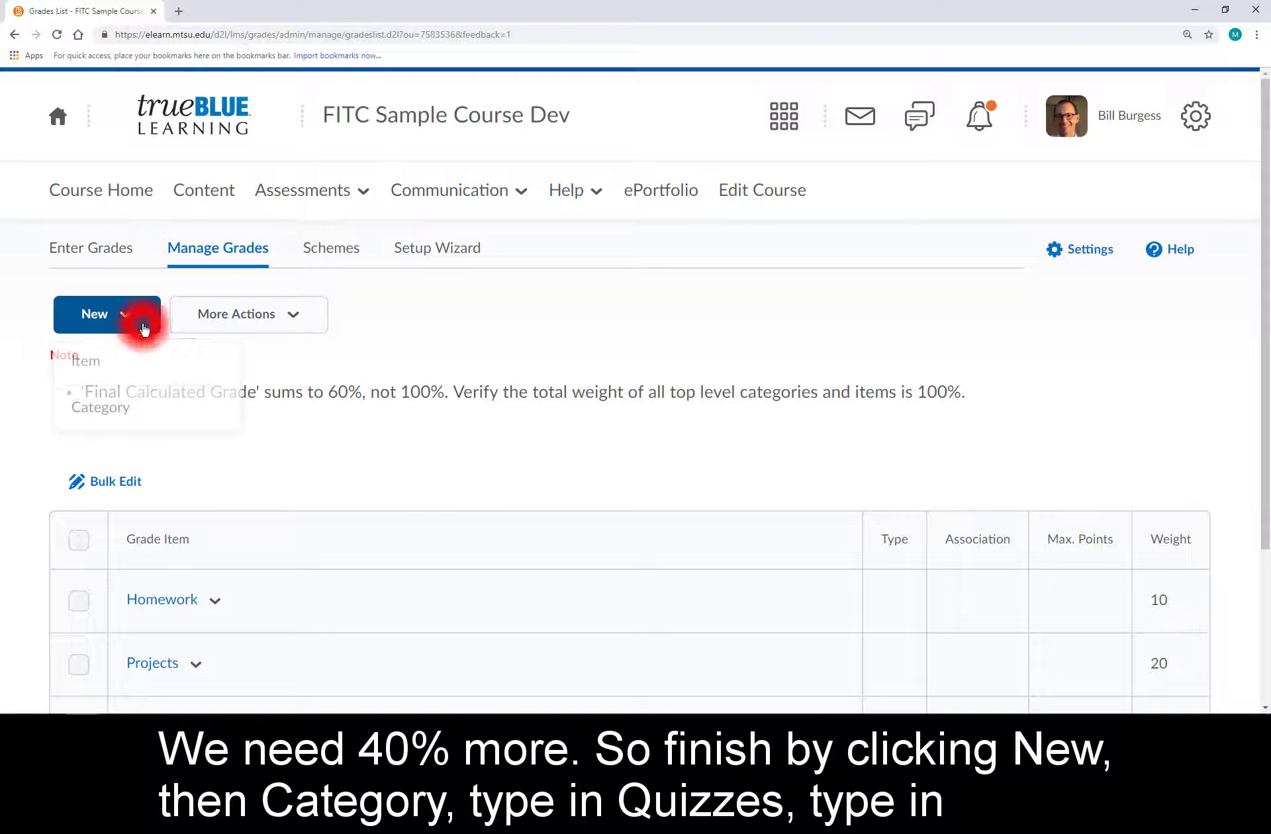
left_click(151, 419)
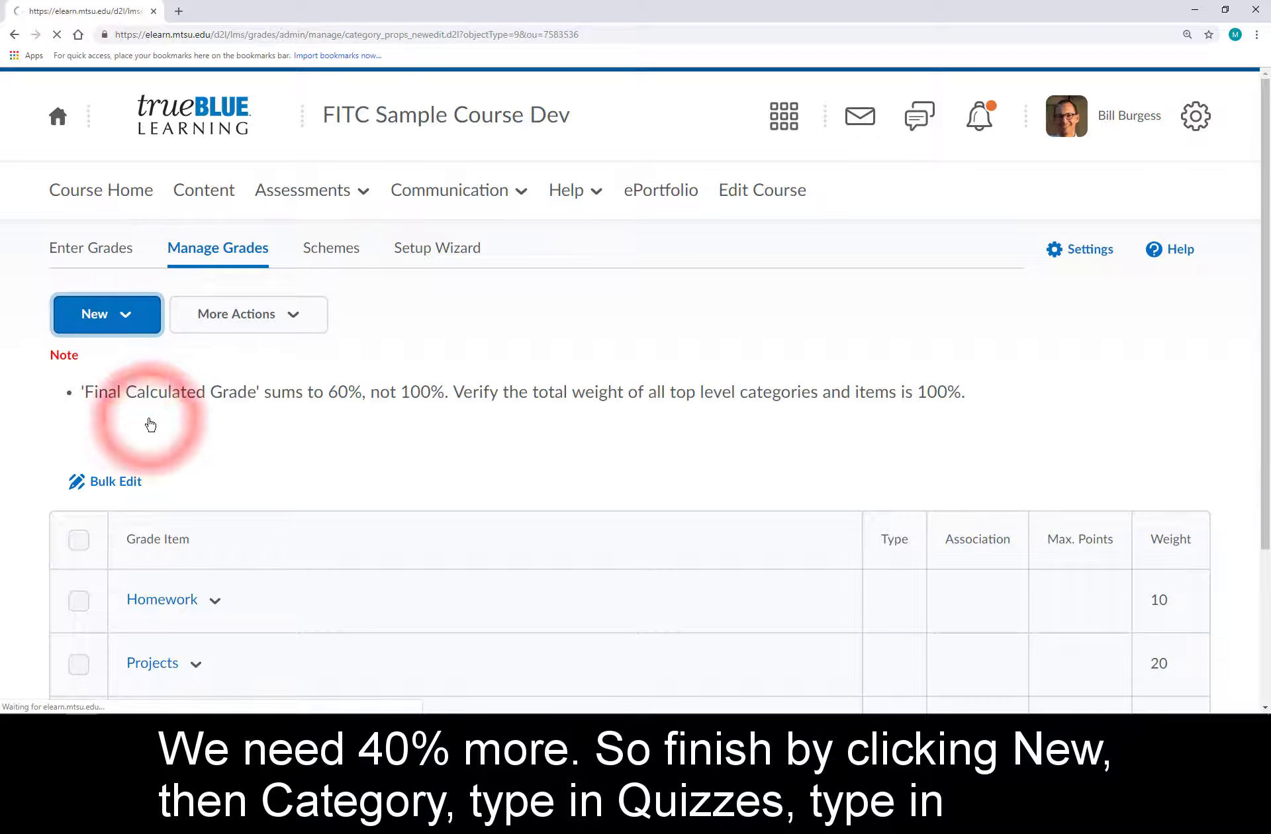
type("Quizzes")
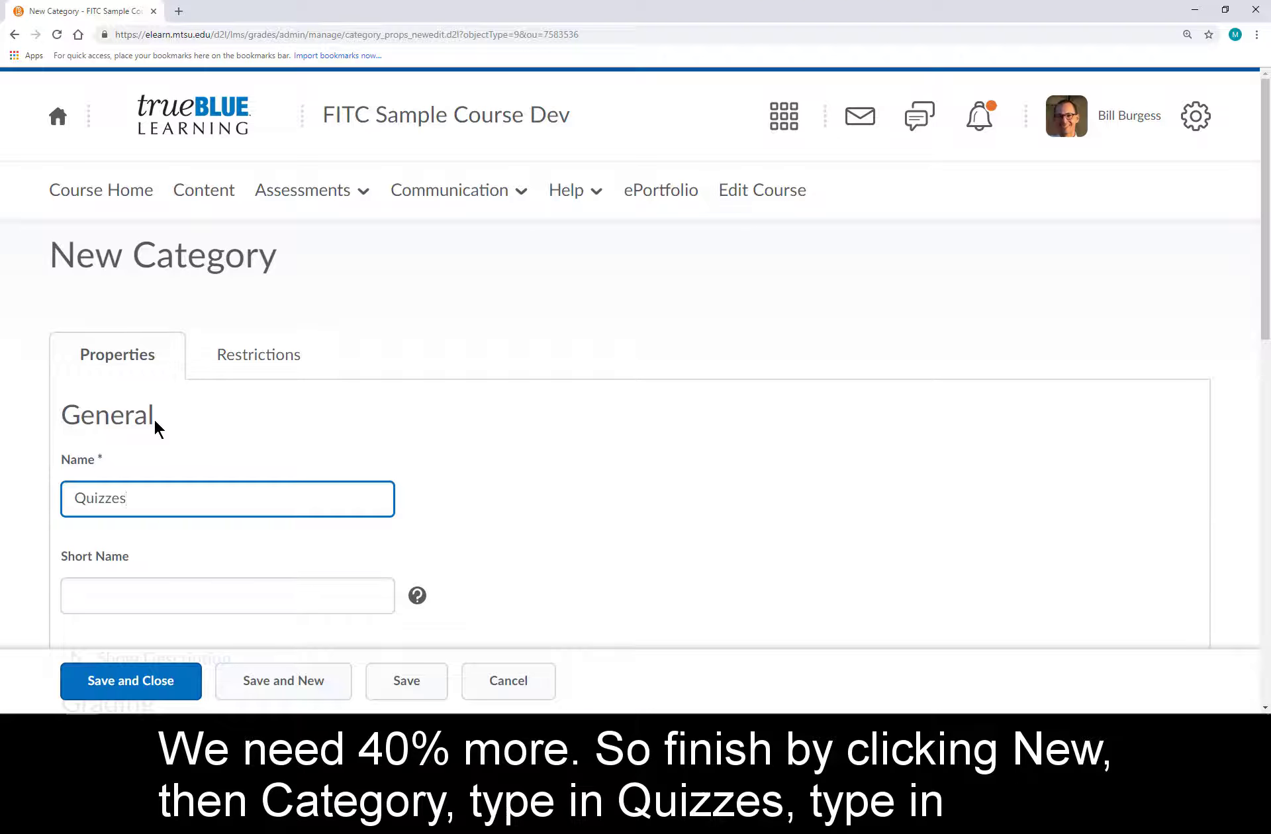
key("Tab")
key("Tab")
key("Tab")
key("Tab")
scroll(156, 420, "down", 3)
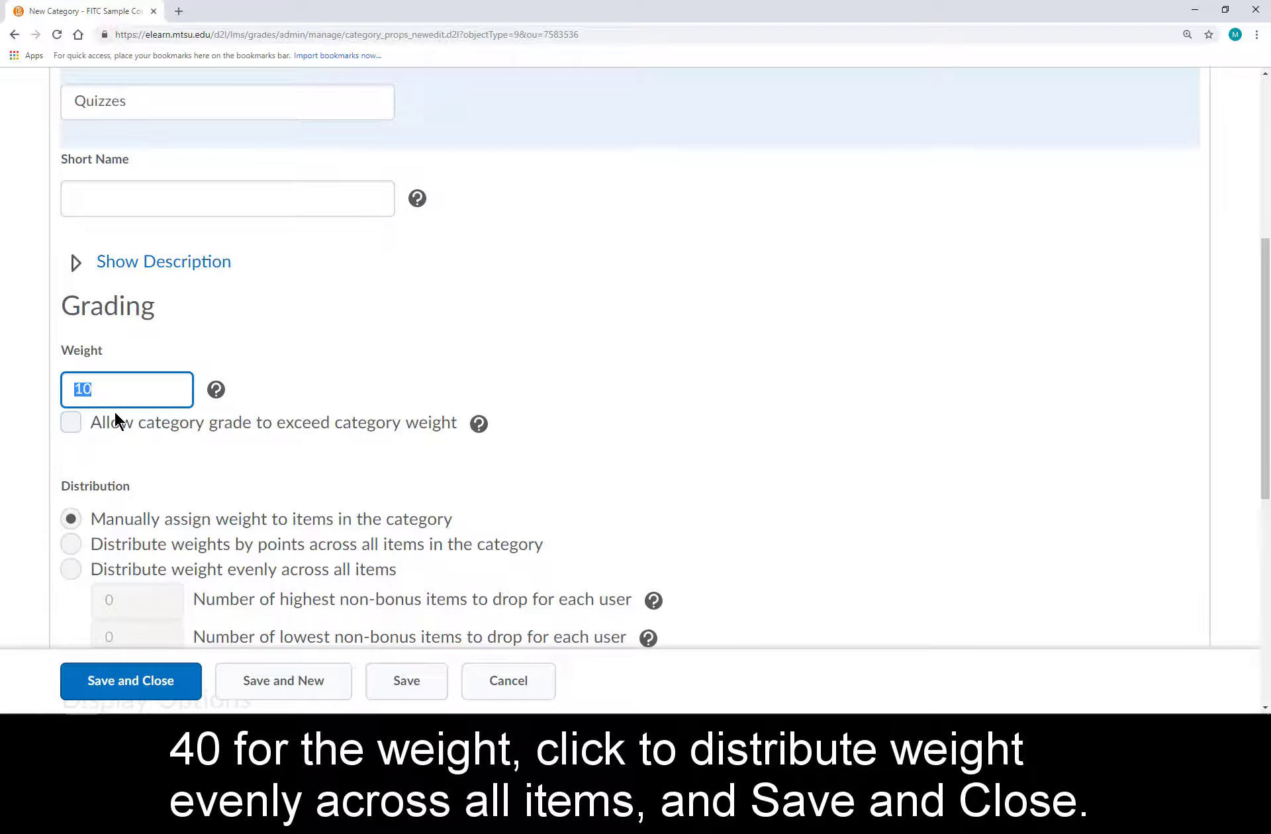
left_click(65, 570)
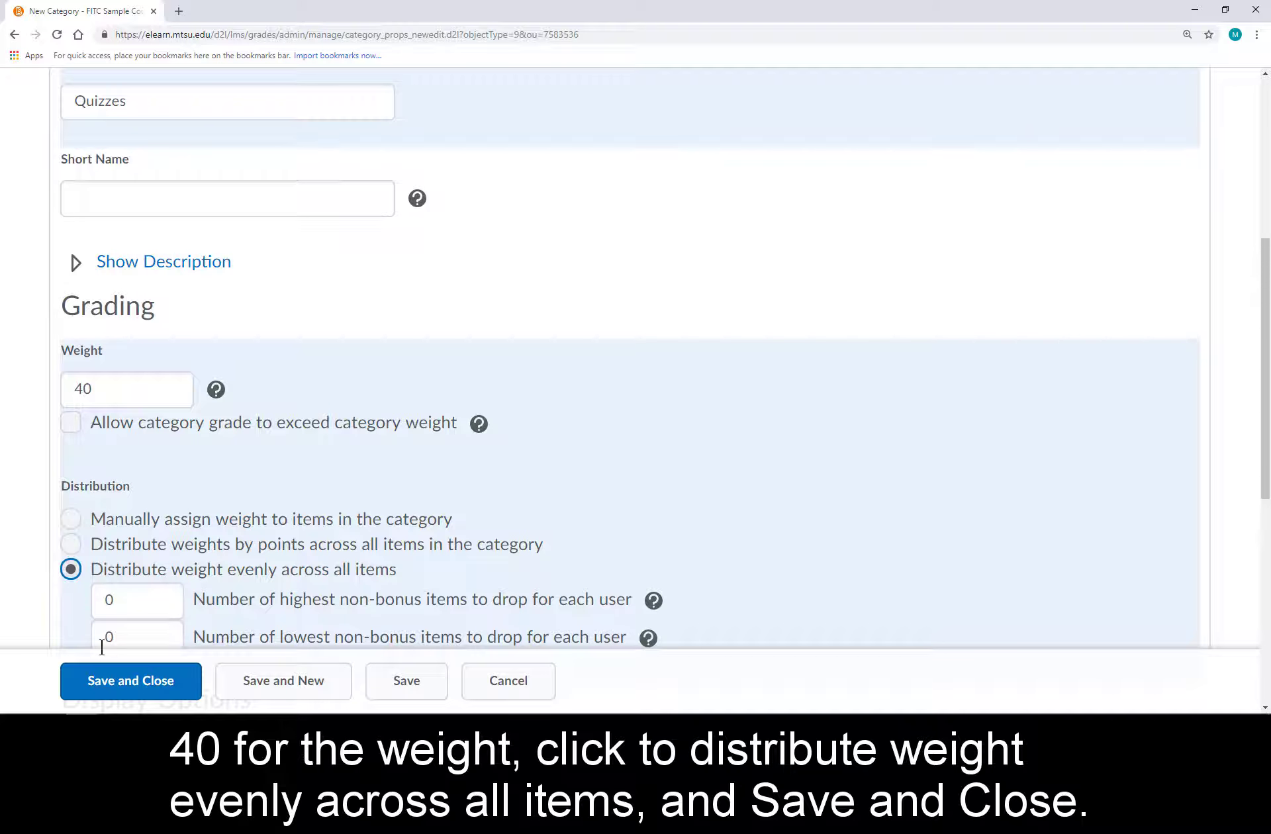
left_click(131, 681)
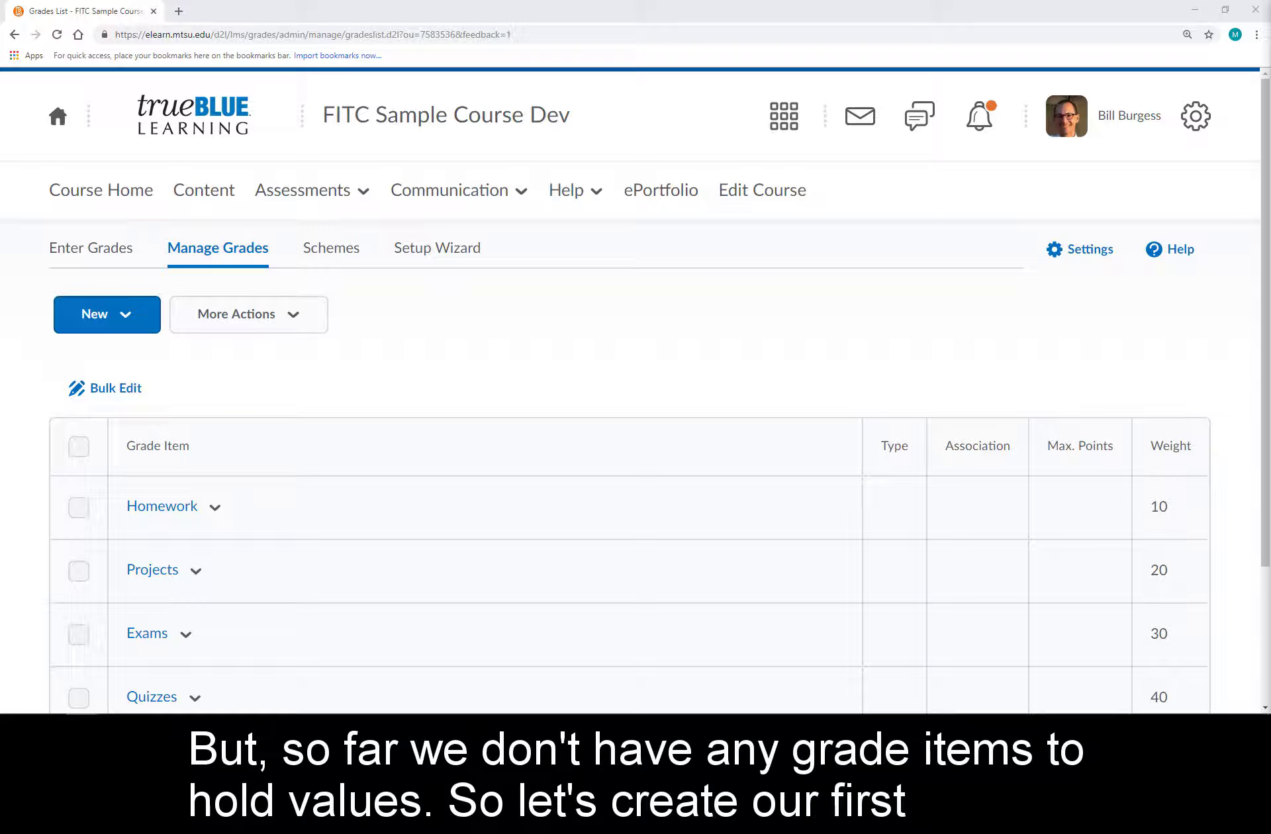
- Create the Numeric item 'M1 Homework' in the Homework category with 100 maximum points
left_click(147, 329)
left_click(138, 364)
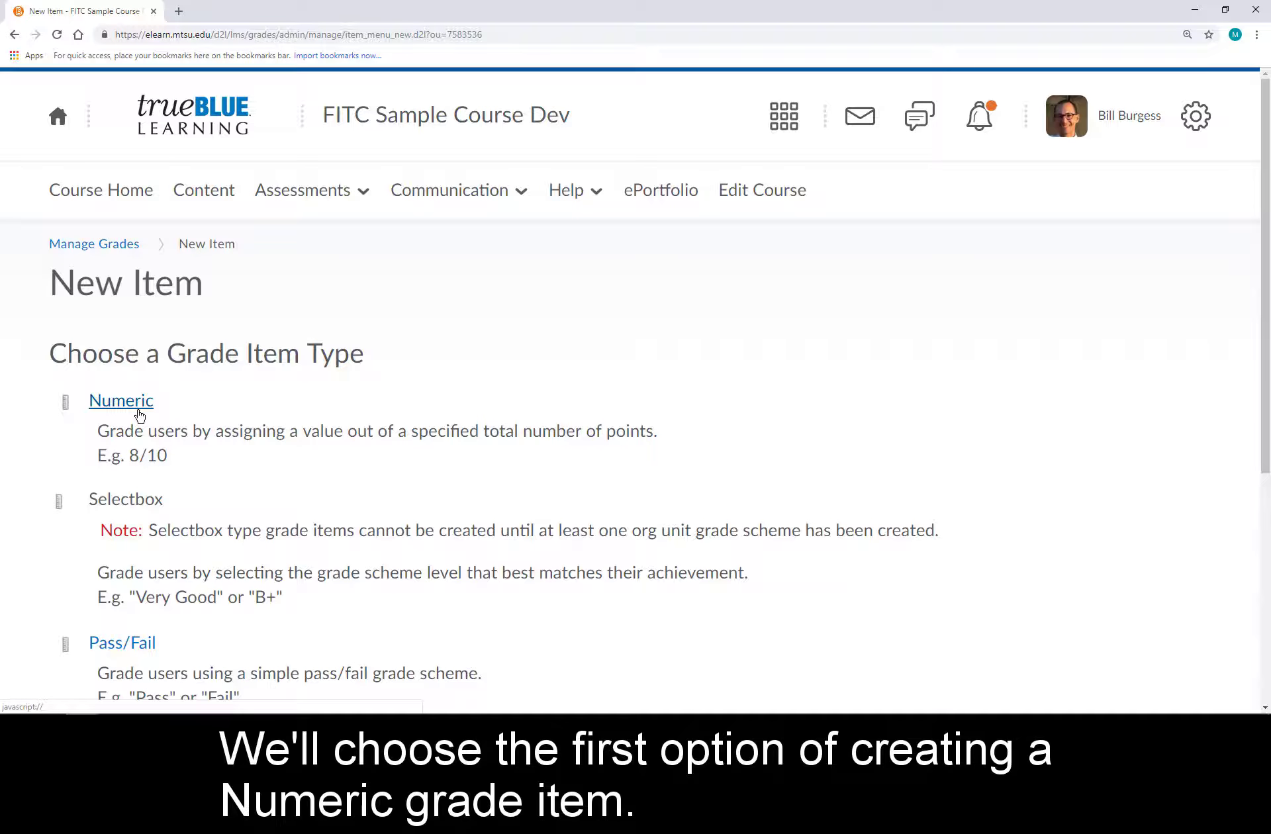
left_click(140, 416)
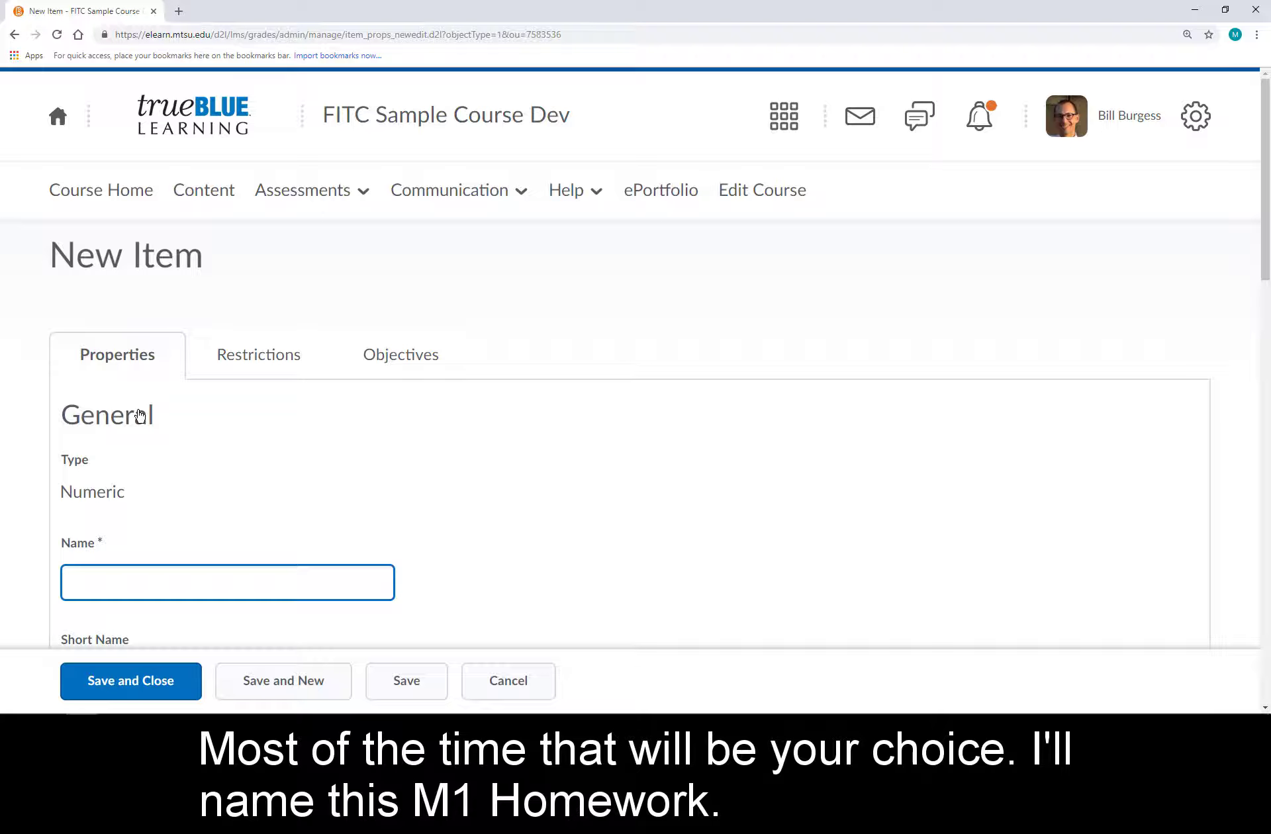
left_click(213, 581)
type("M1 Homework")
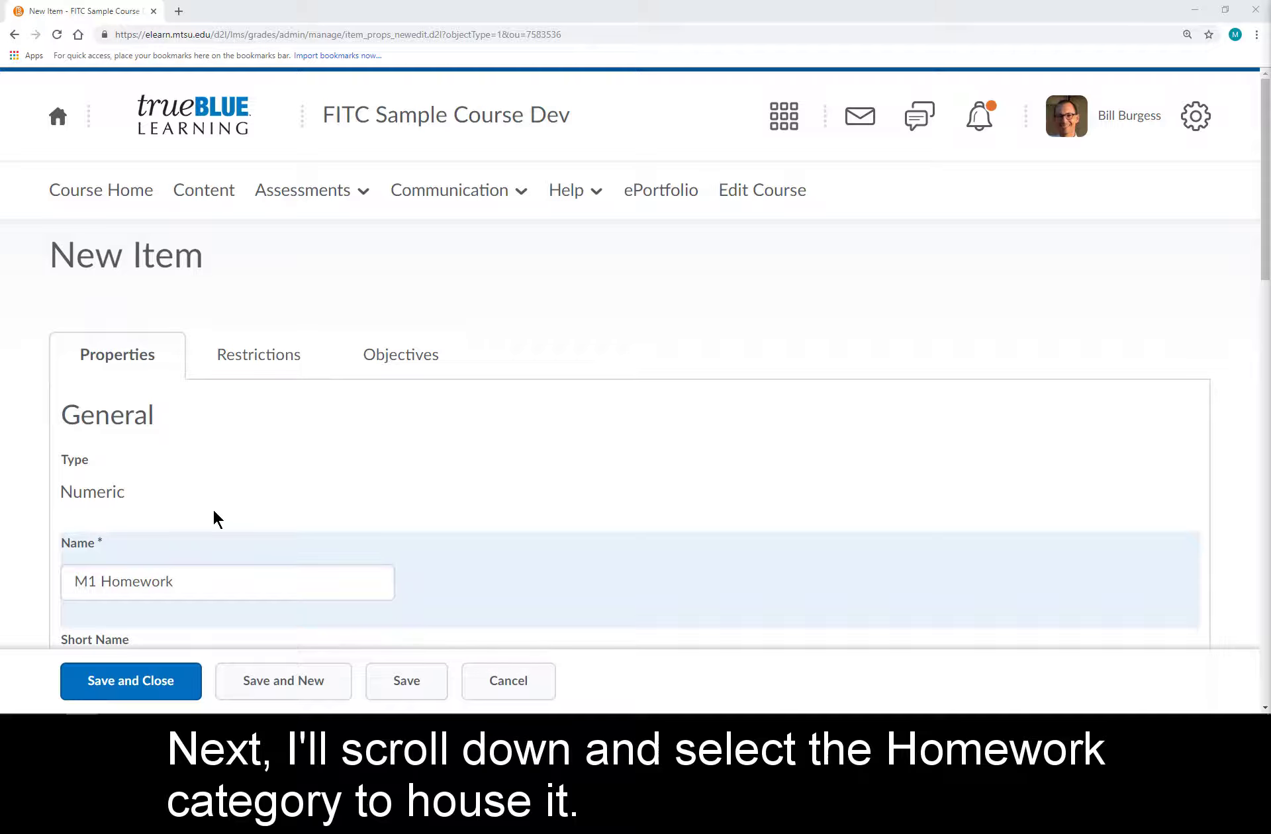
scroll(213, 510, "down", 5)
left_click(207, 388)
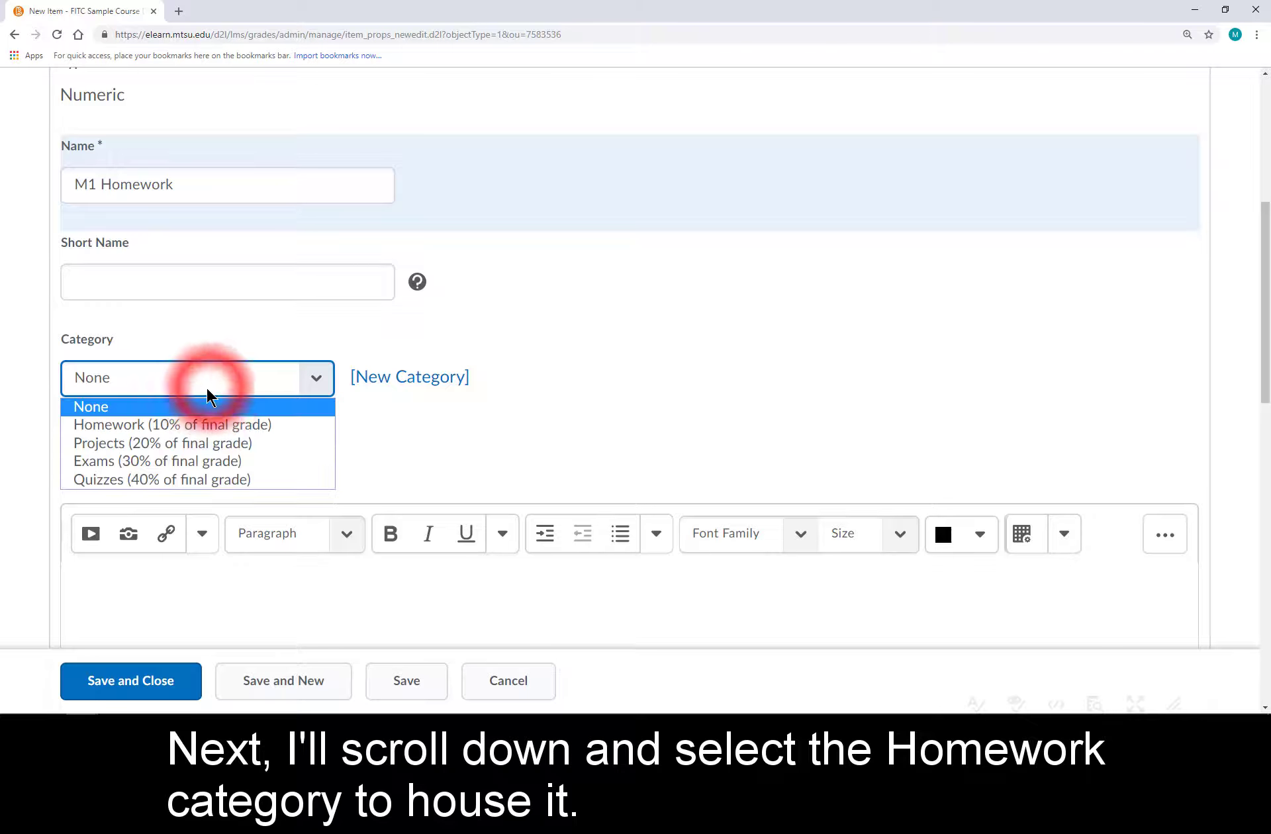
left_click(203, 419)
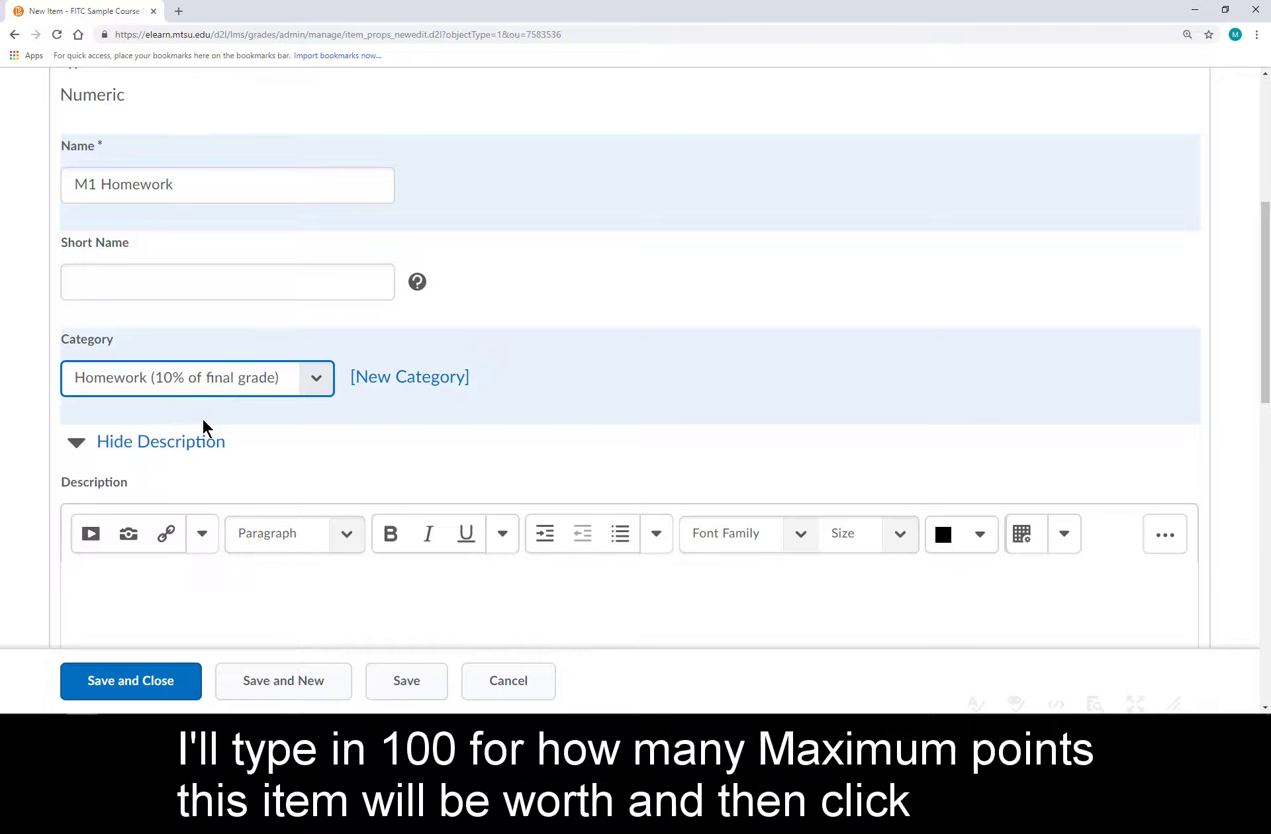
scroll(199, 427, "down", 7)
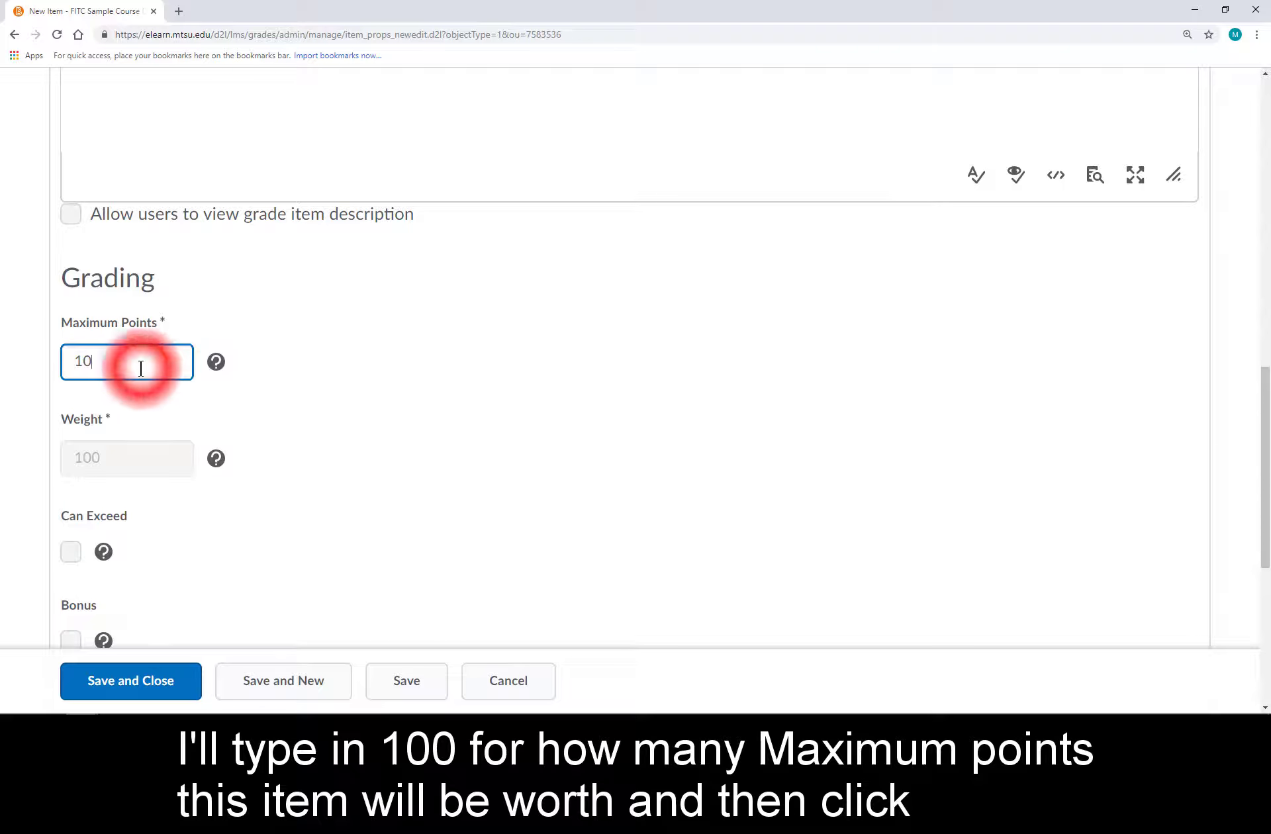
type("0")
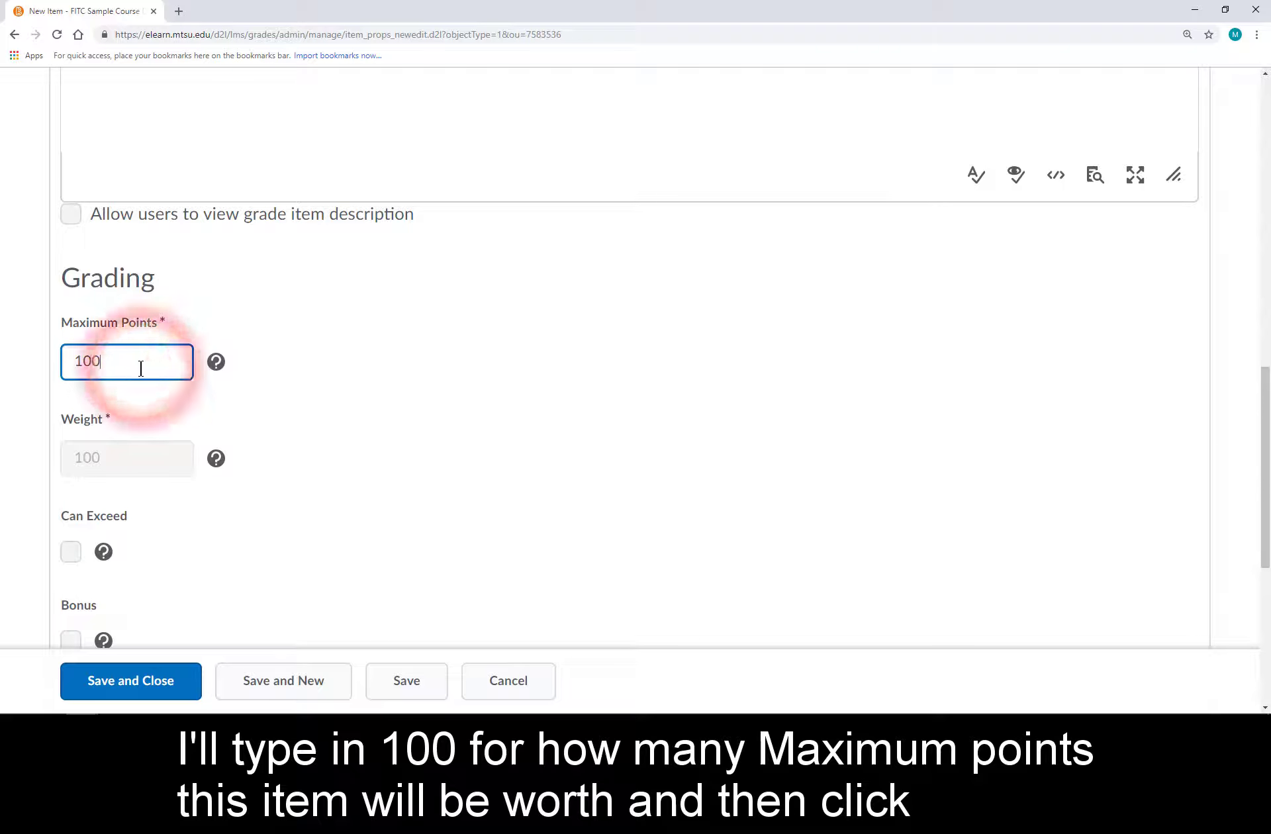
left_click(154, 681)
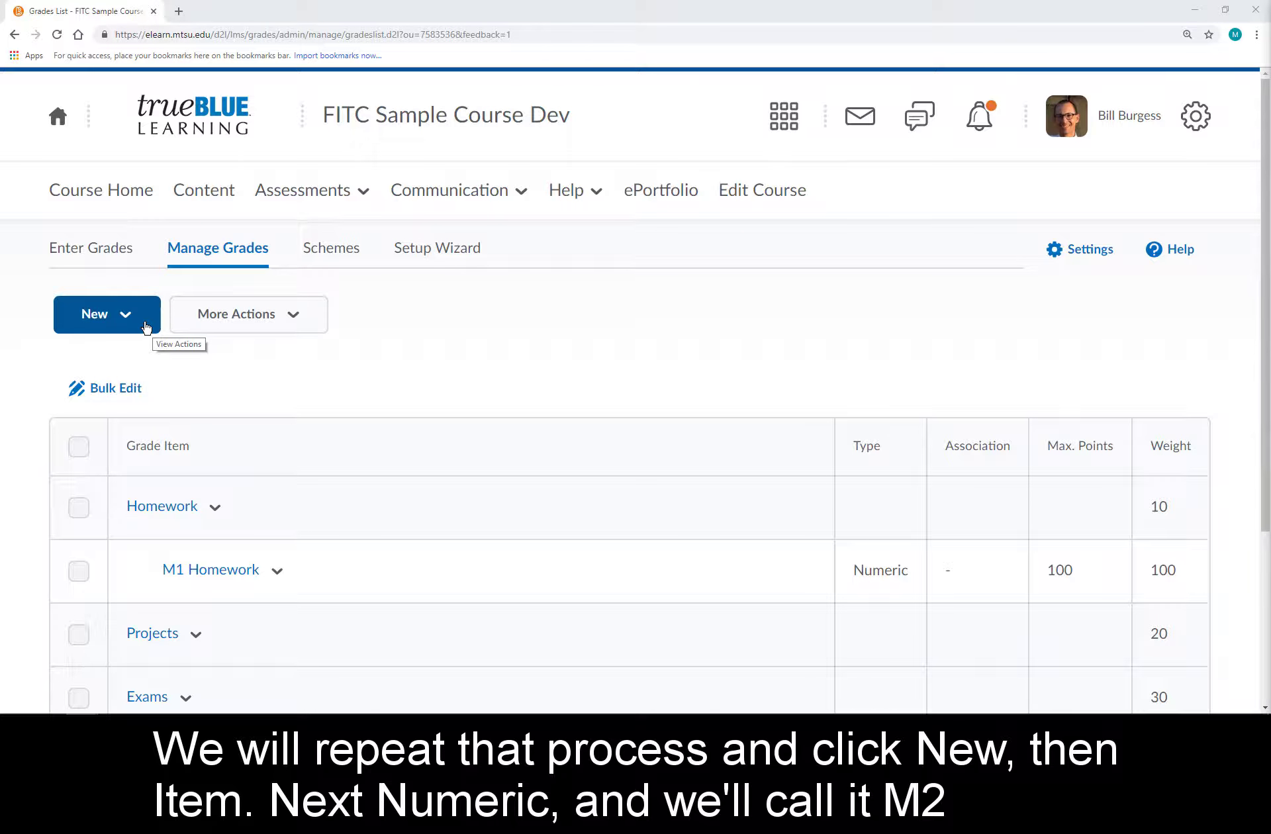
- Fill in a new Numeric item 'M2 Homework' in the Homework category with 100 maximum points
left_click(146, 327)
left_click(139, 363)
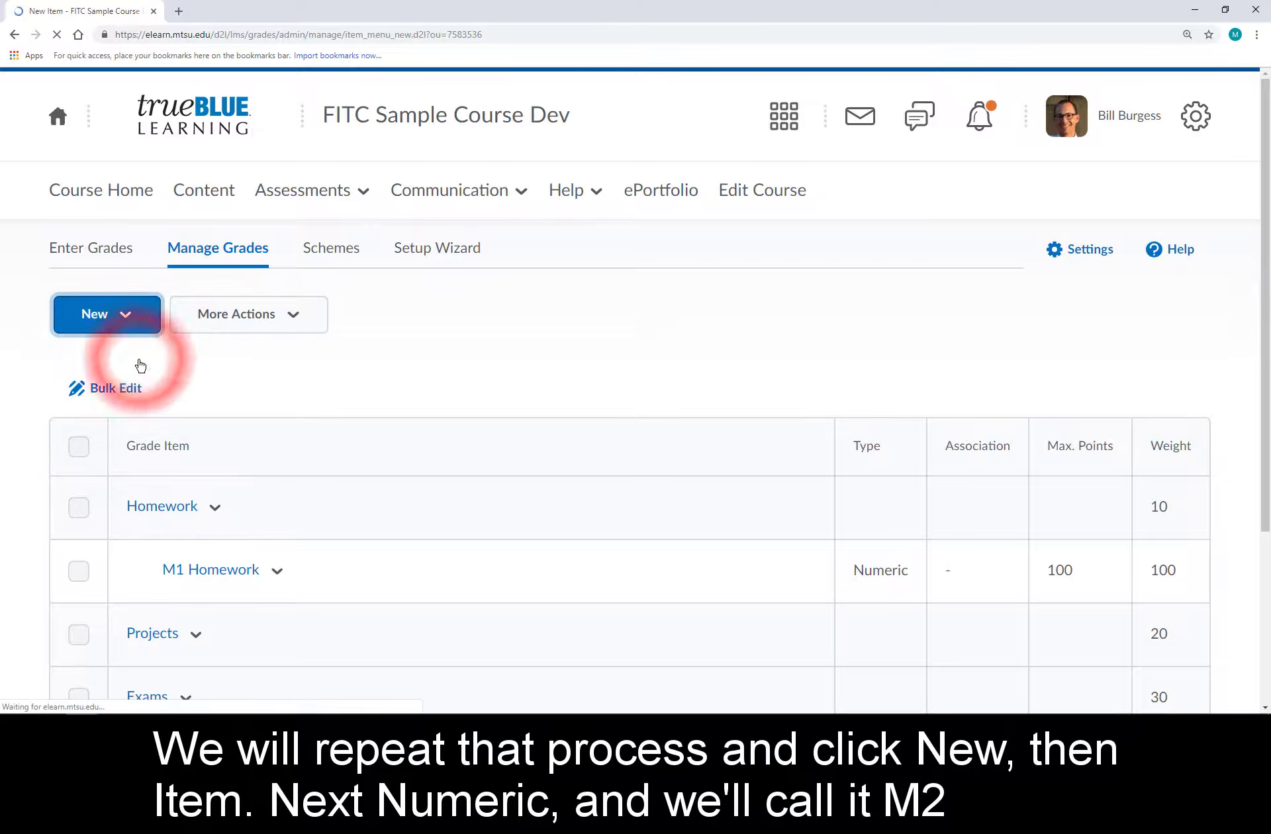
left_click(134, 402)
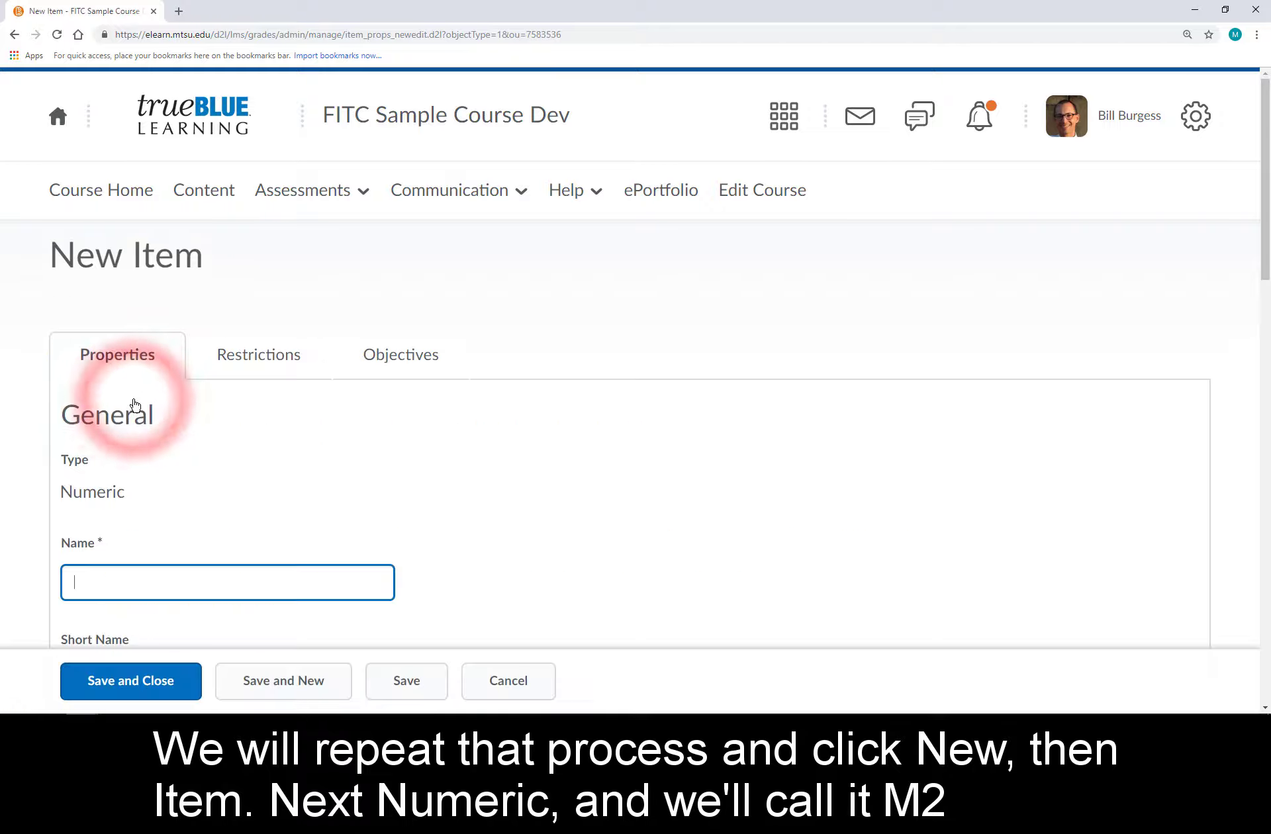
type("M2 Homework")
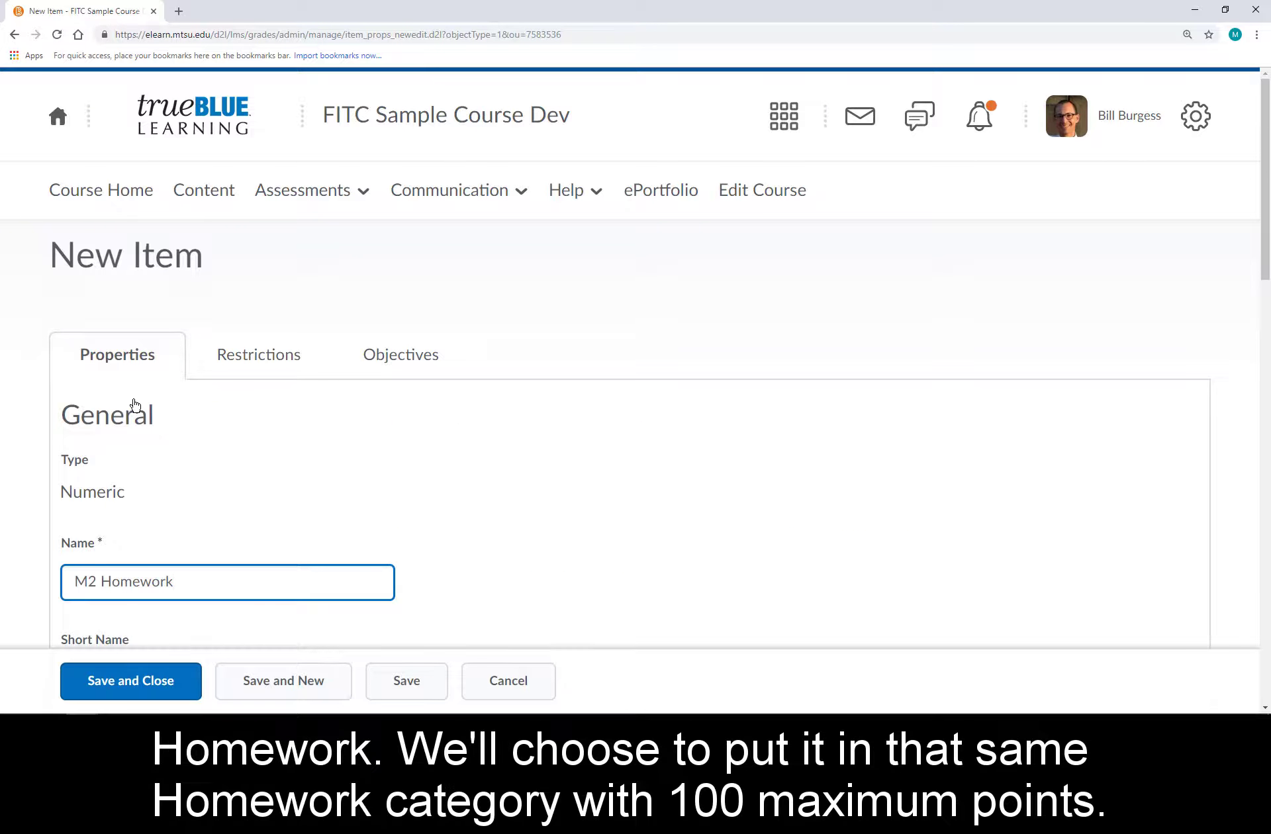
left_click(266, 440)
scroll(265, 442, "down", 4)
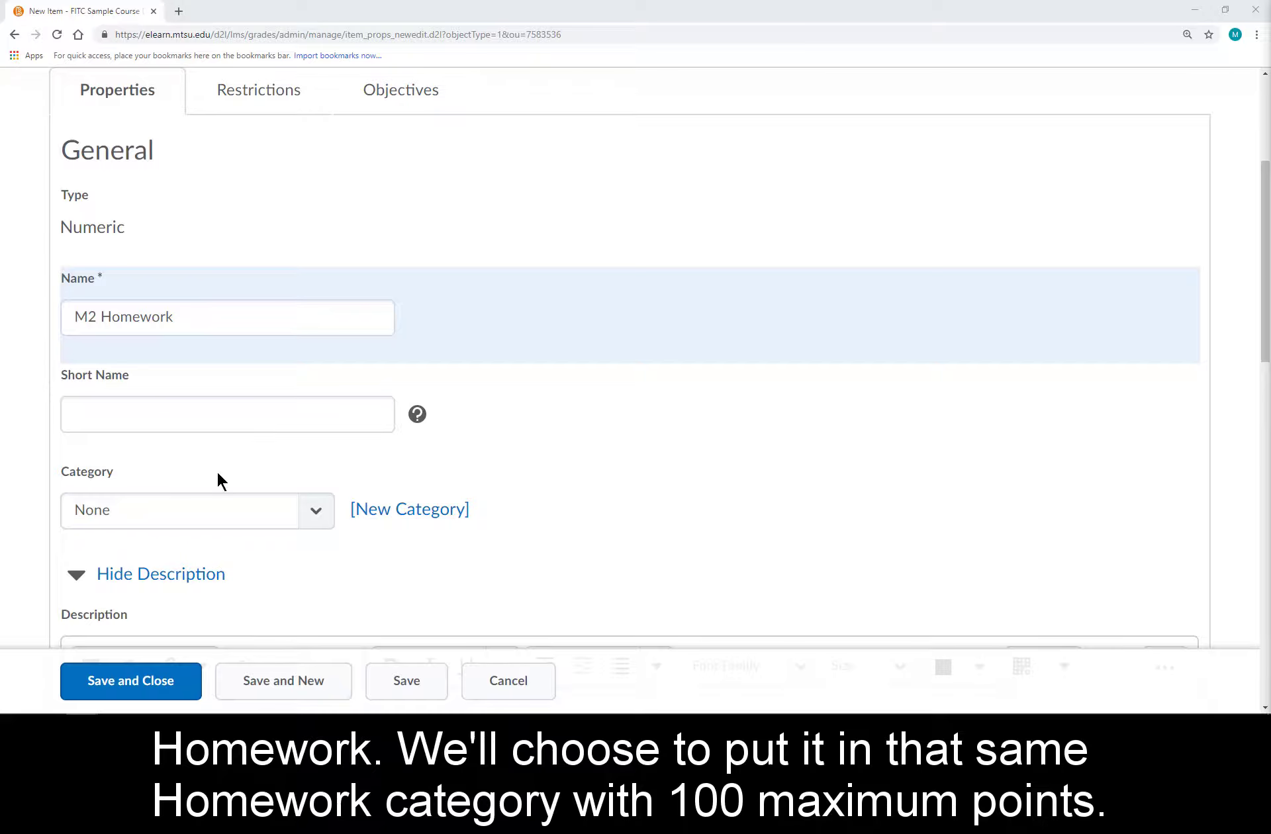
left_click(178, 510)
left_click(173, 555)
scroll(172, 554, "down", 8)
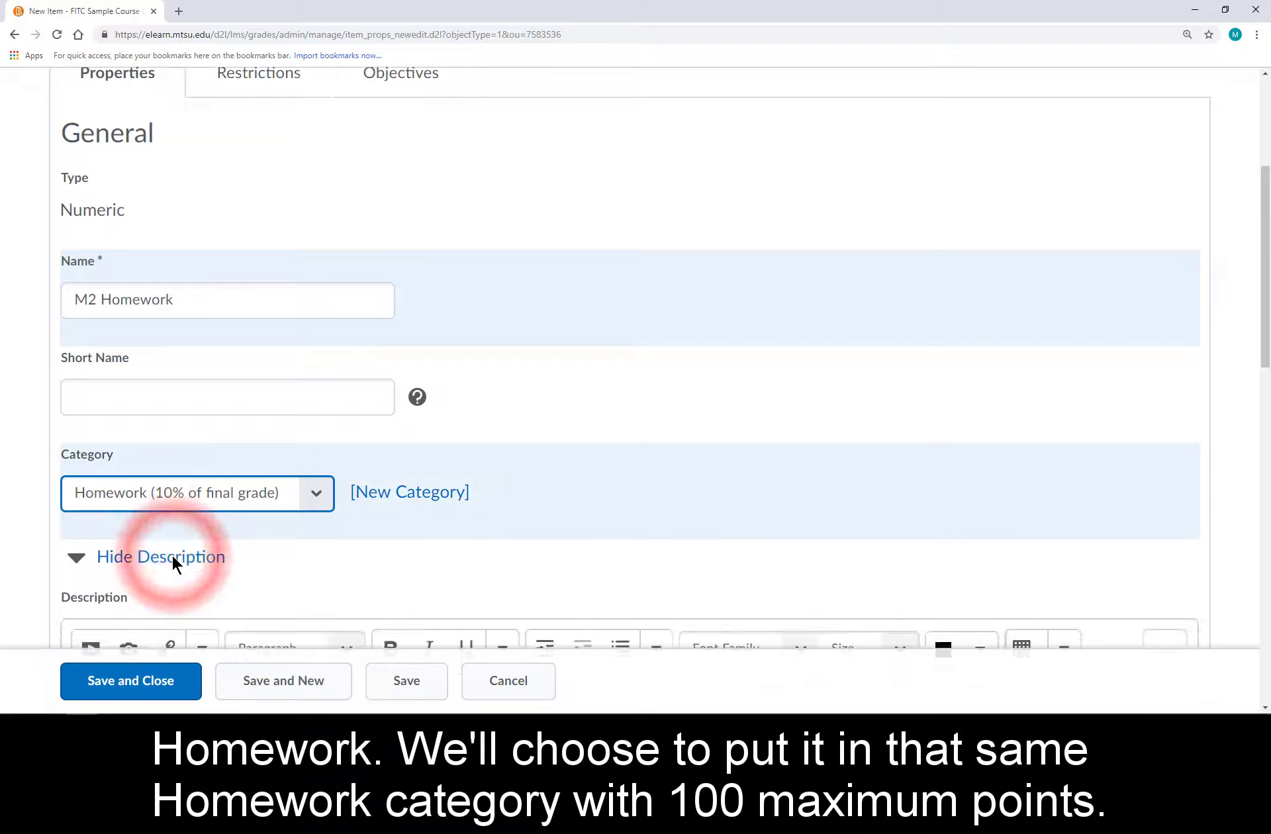
left_click(133, 488)
type("00")
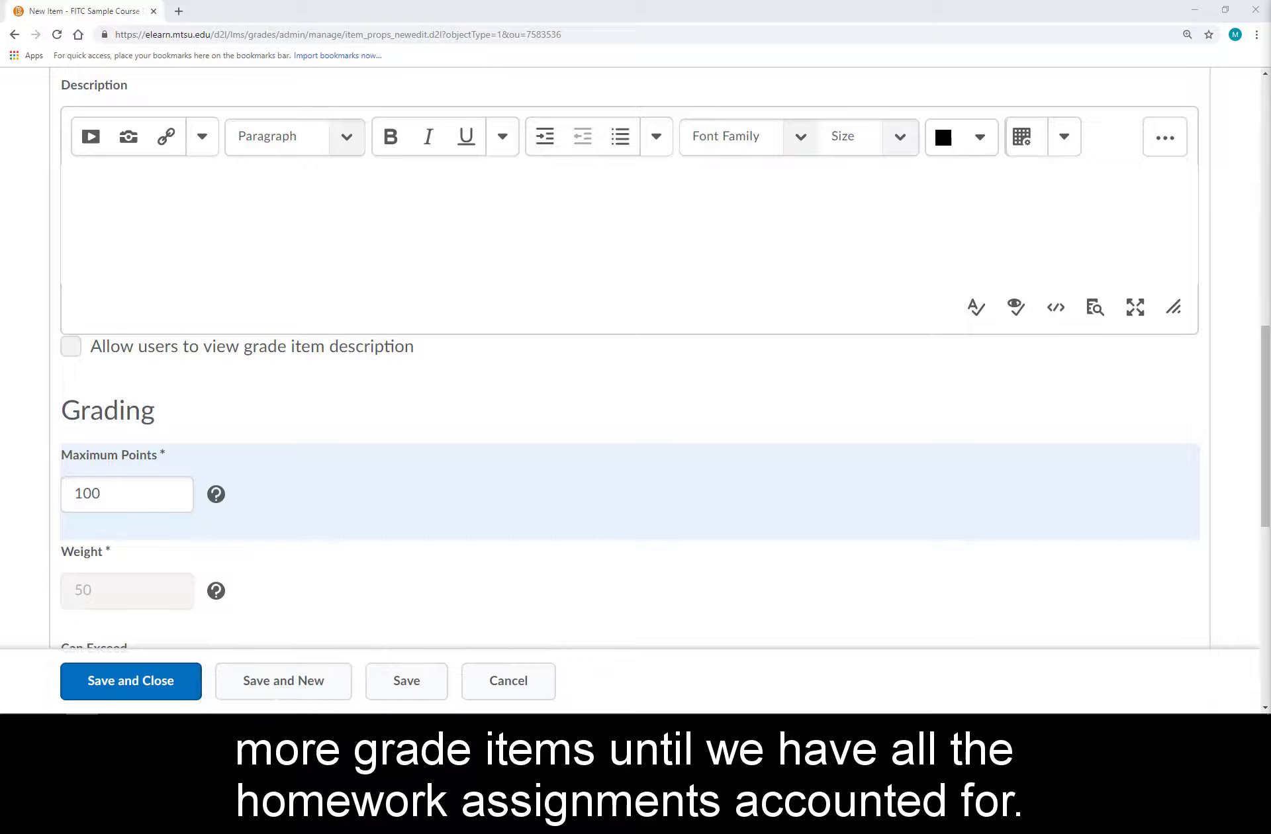
- Save and close the M2 Homework item, returning to the Manage Grades list
left_click(182, 692)
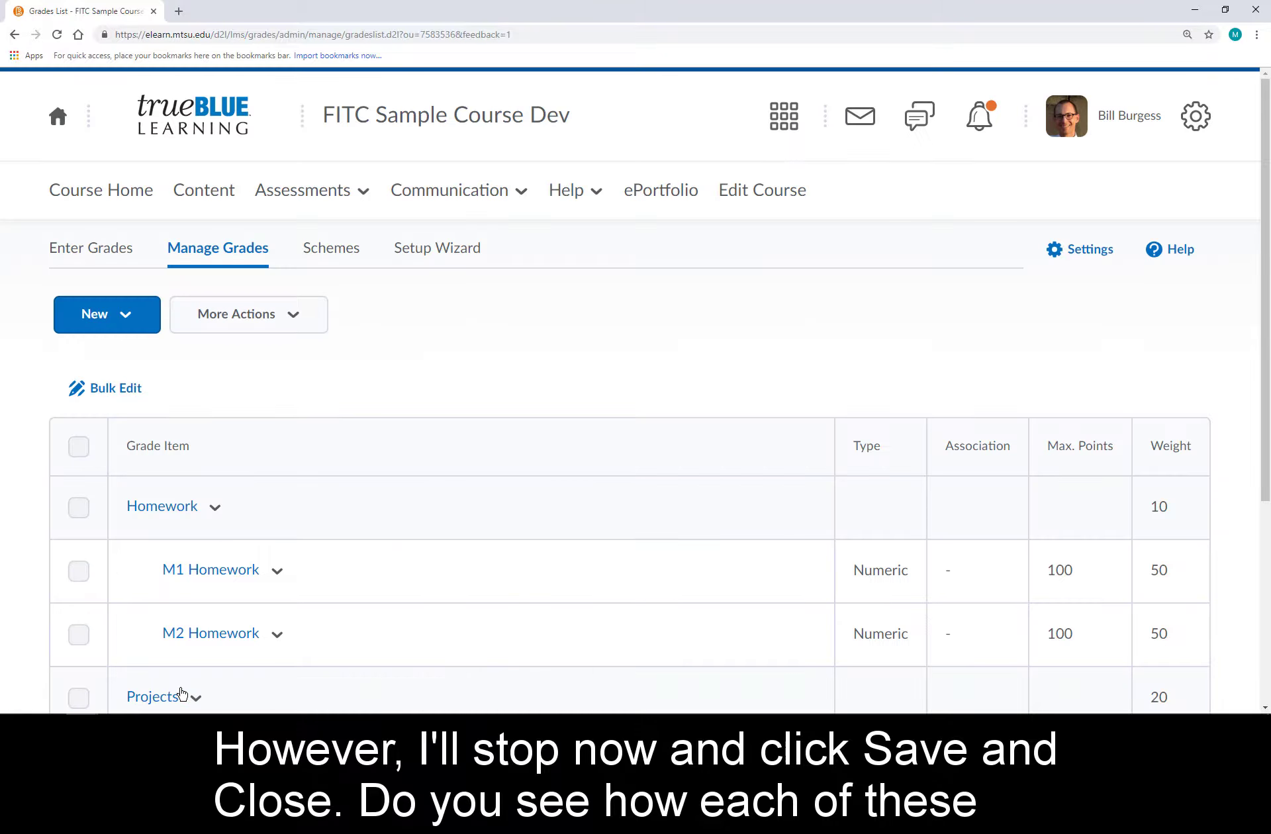